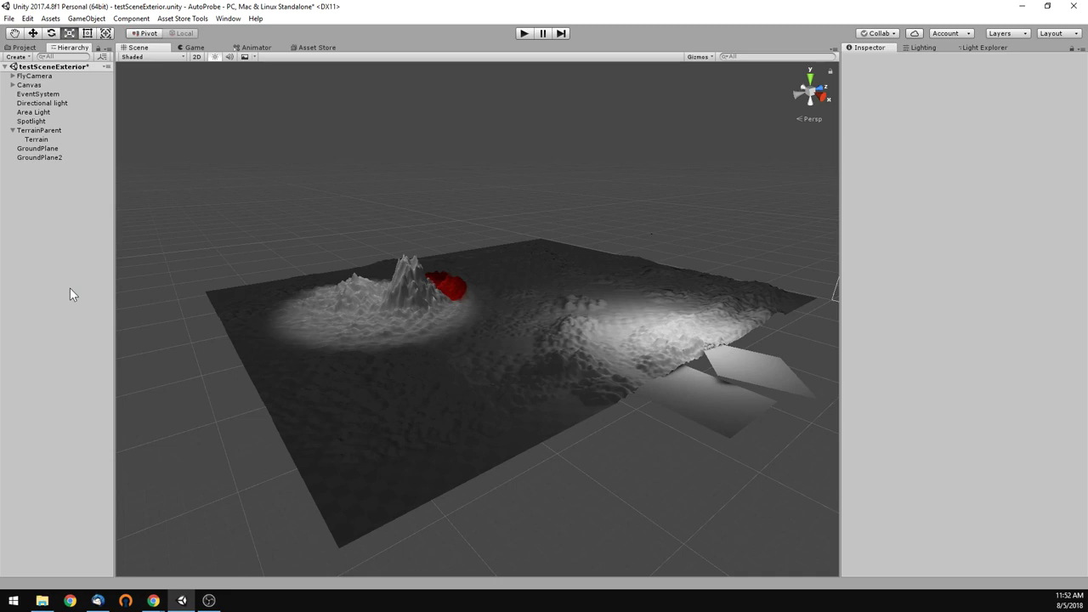
# Create an empty game object named AutoProbe and add the Auto Probe script component to it
pyautogui.rightClick(40, 207)
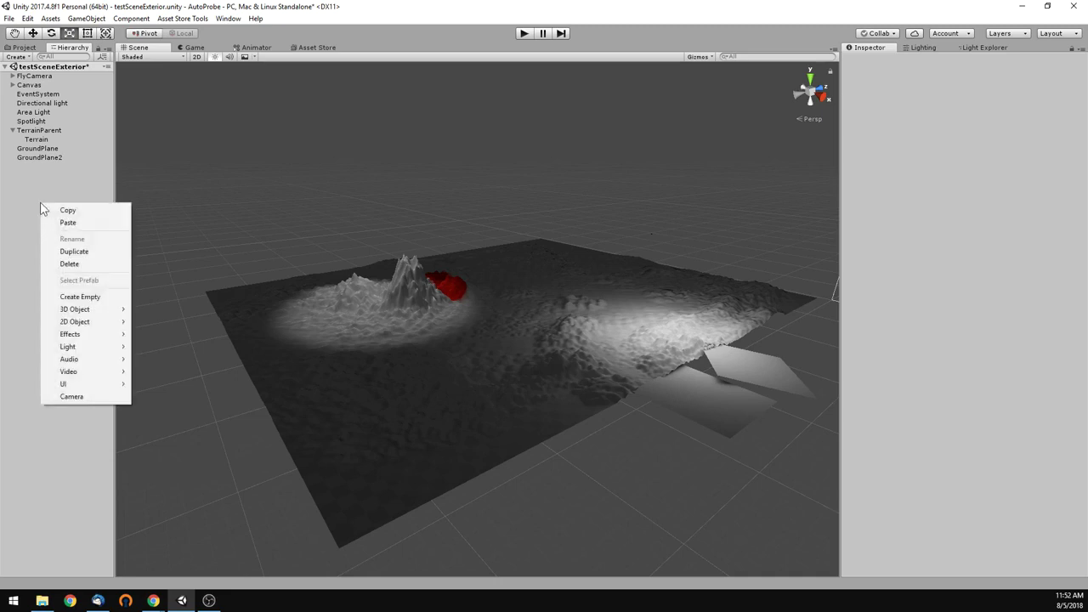
pyautogui.click(94, 296)
pyautogui.write('AutoPro')
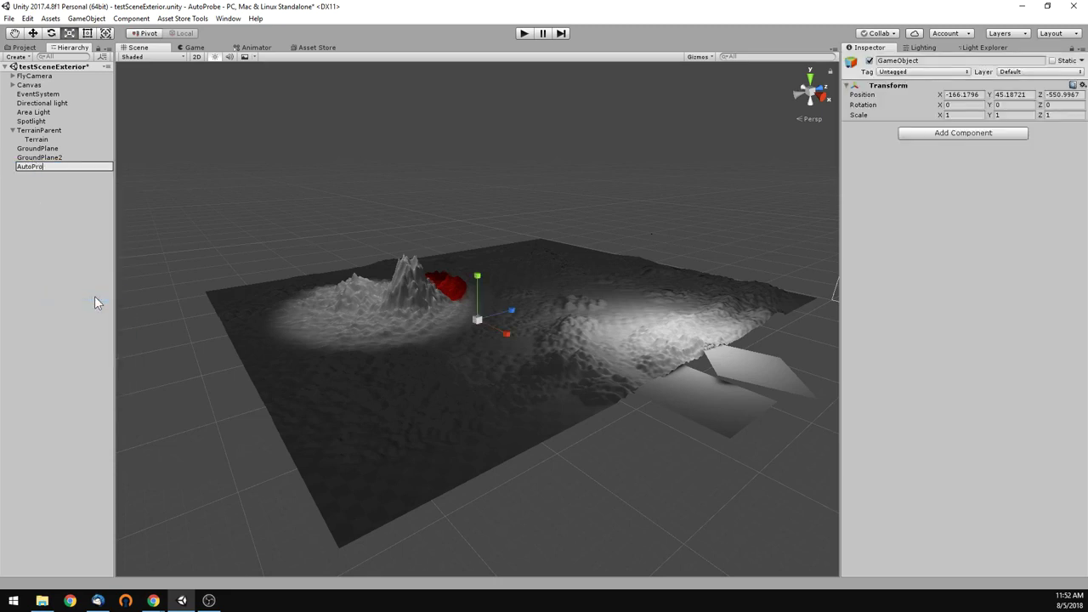
pyautogui.write('be')
pyautogui.press('Return')
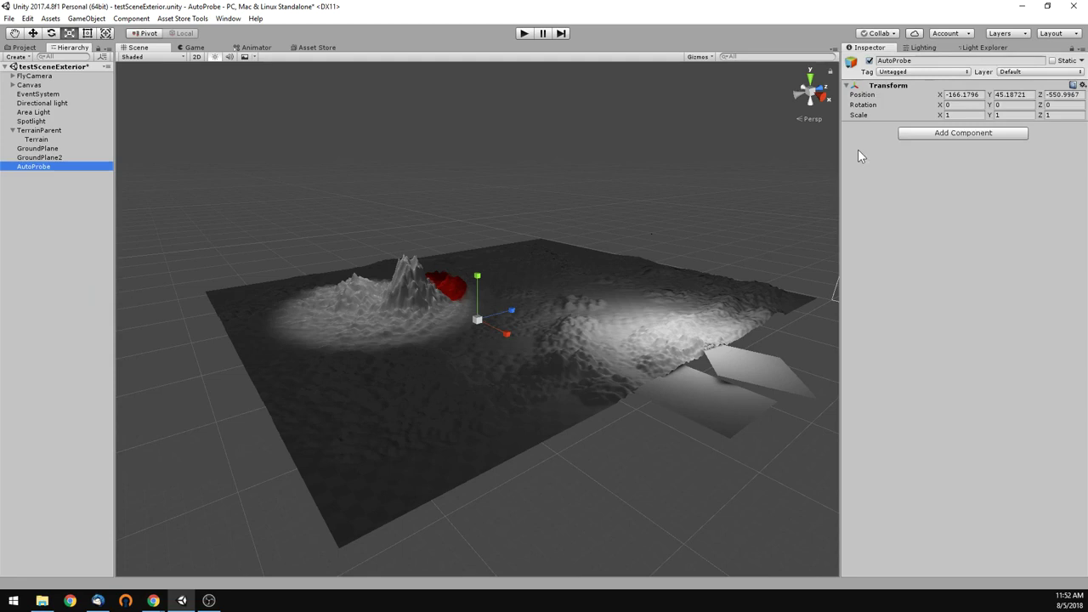
pyautogui.click(939, 133)
pyautogui.click(939, 176)
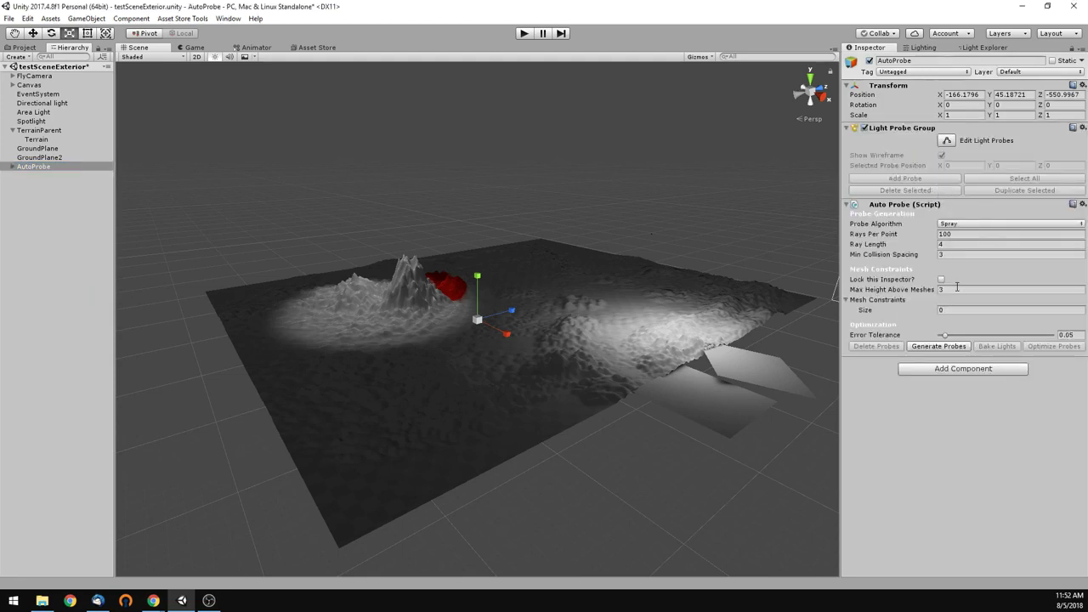
# Delete the Sphere and Capsule objects from the Constraints group under AutoProbe
pyautogui.click(12, 166)
pyautogui.click(21, 175)
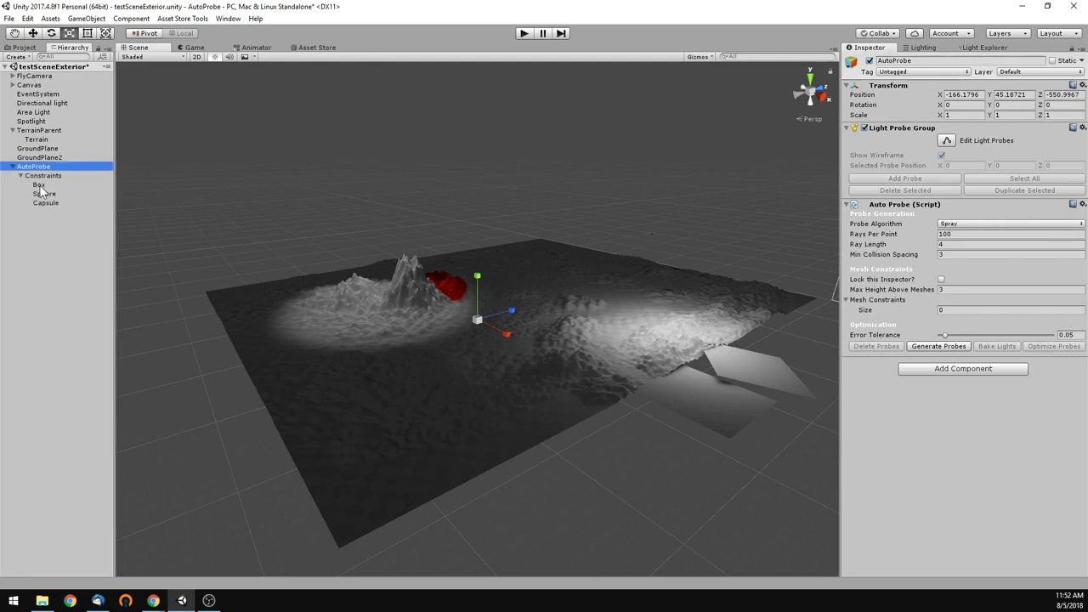
pyautogui.click(43, 197)
pyautogui.press('Delete')
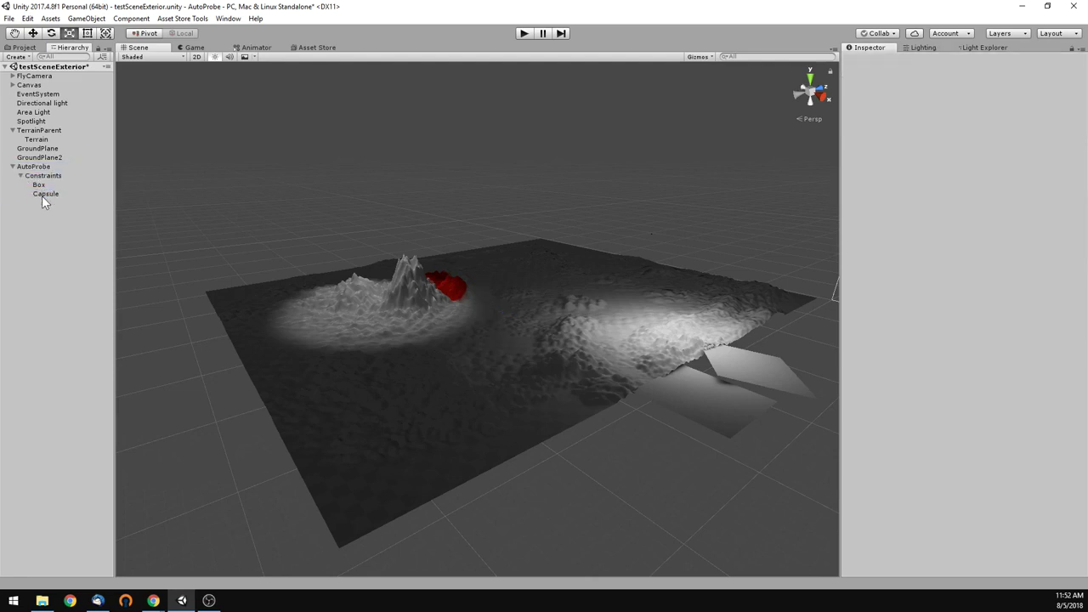
pyautogui.click(41, 194)
pyautogui.press('Delete')
# Set the Box constraint's collider size to 1000 in X, Y and Z so it encloses the terrain
pyautogui.click(39, 183)
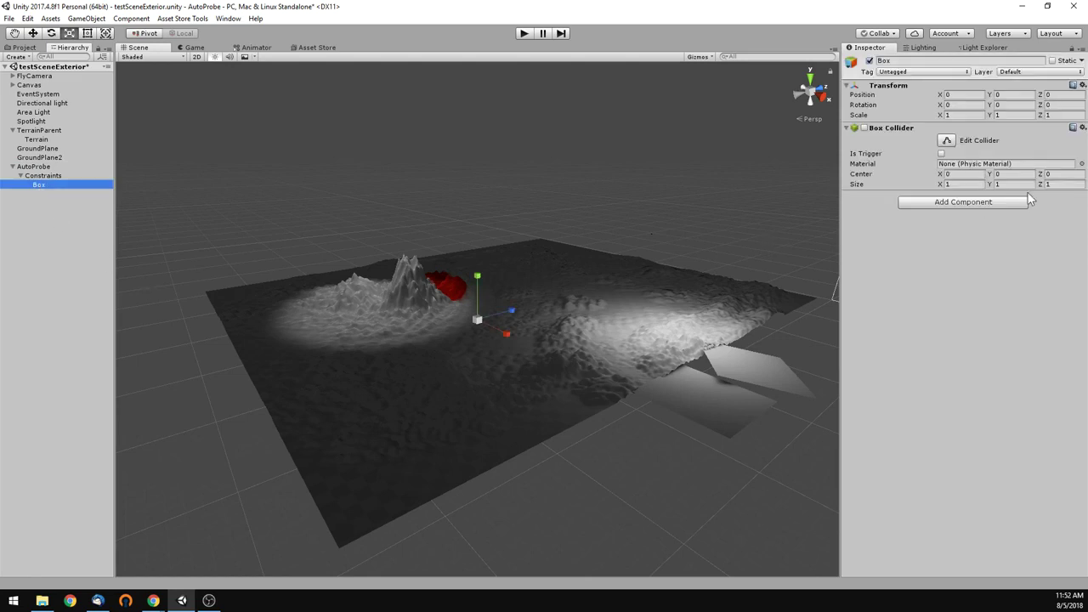
pyautogui.keyDown('alt'); pyautogui.moveTo(643, 305); pyautogui.dragTo(673, 342); pyautogui.keyUp('alt')
pyautogui.scroll(-10, 673, 342)
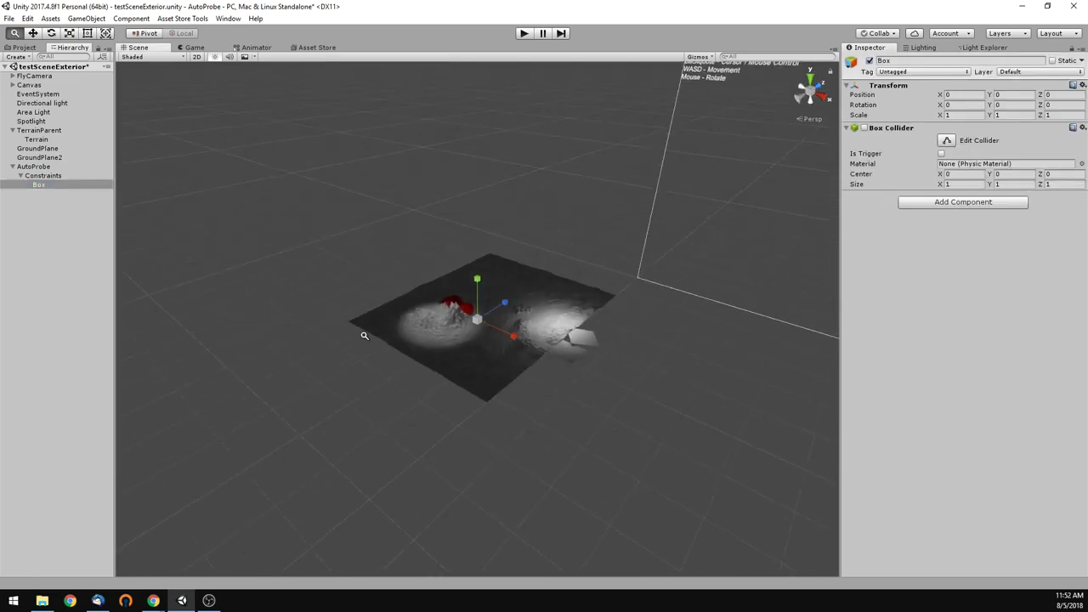
pyautogui.click(962, 185)
pyautogui.write('1000')
pyautogui.press('Tab')
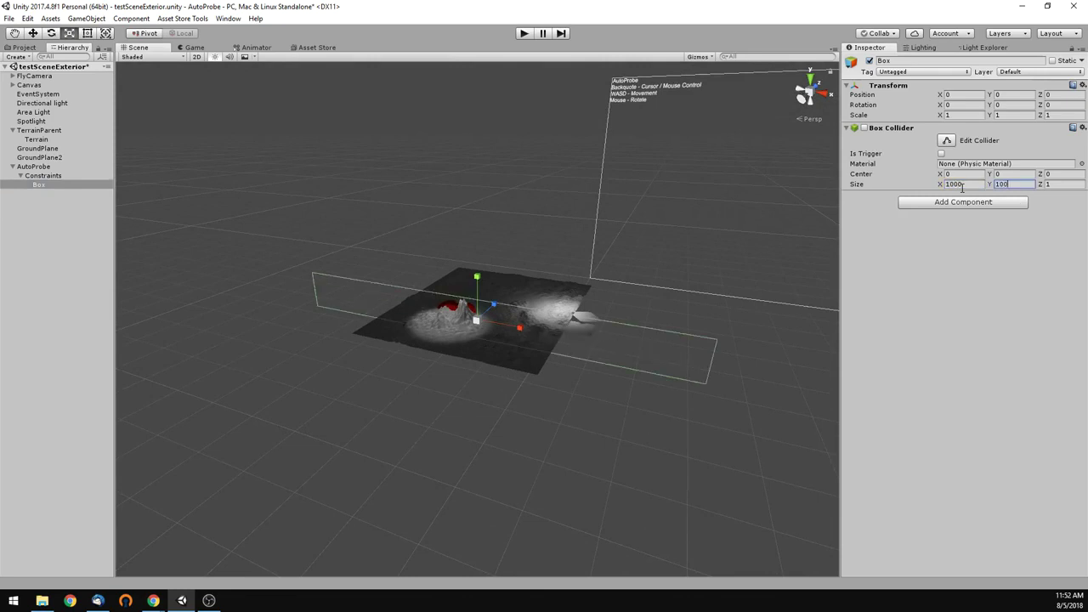
pyautogui.write('1000')
pyautogui.press('Tab')
pyautogui.write('1000')
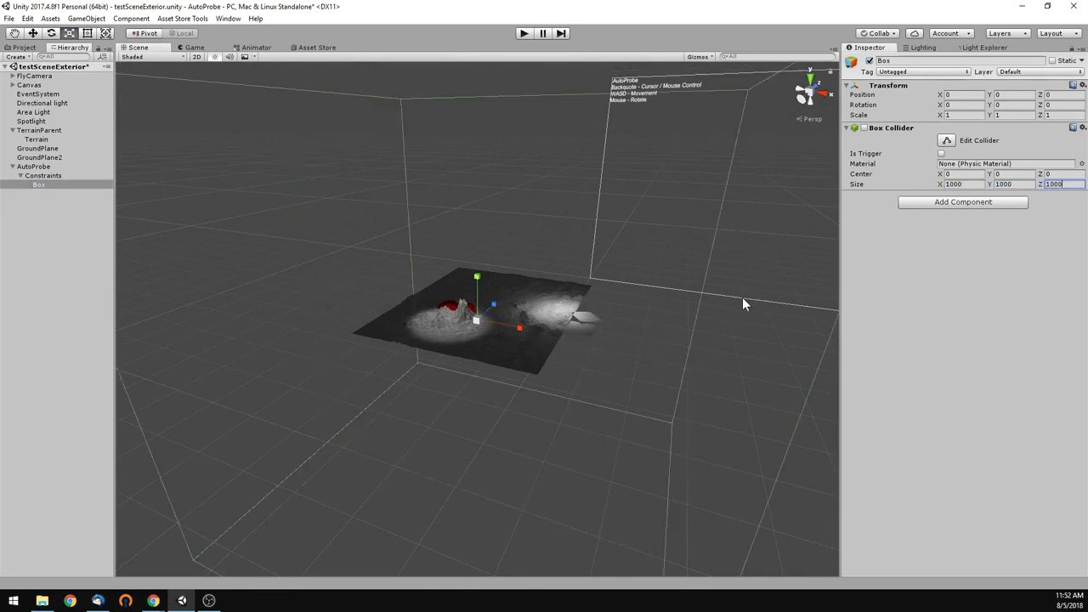
pyautogui.keyDown('alt'); pyautogui.moveTo(742, 297); pyautogui.dragTo(758, 347); pyautogui.keyUp('alt')
pyautogui.scroll(3, 758, 347)
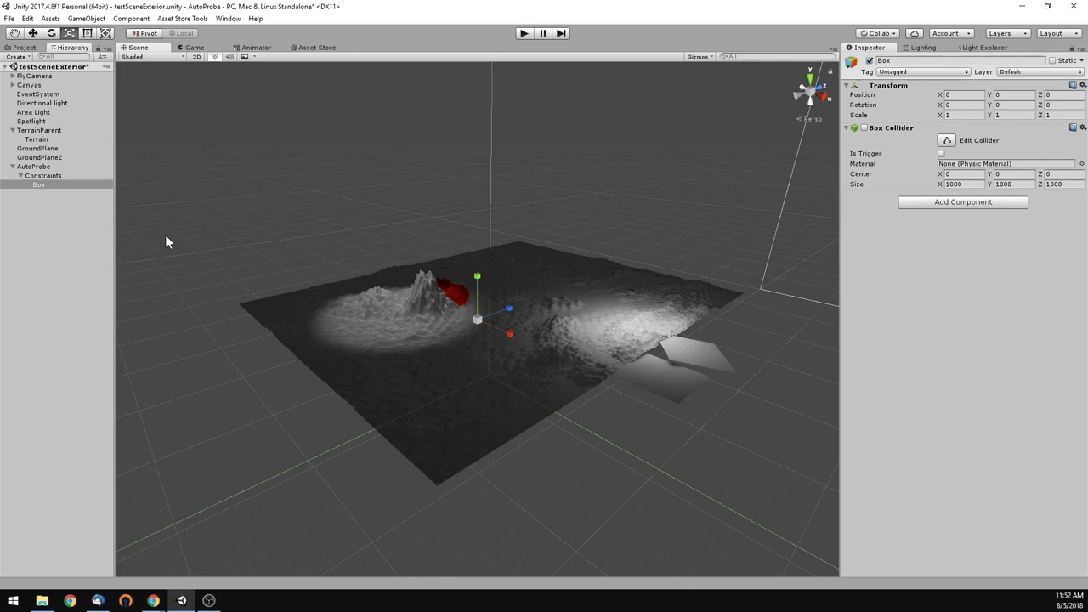
# Review the AutoProbe object's probe generation settings and the available probe algorithms
pyautogui.click(13, 166)
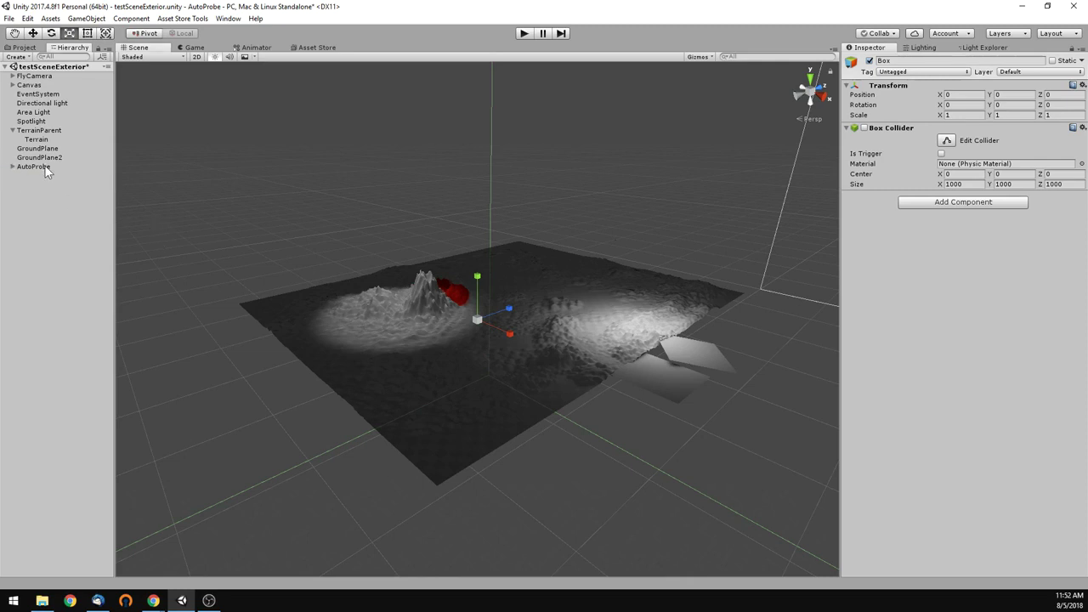
pyautogui.click(45, 167)
pyautogui.moveTo(576, 386); pyautogui.dragTo(519, 379, button='right')
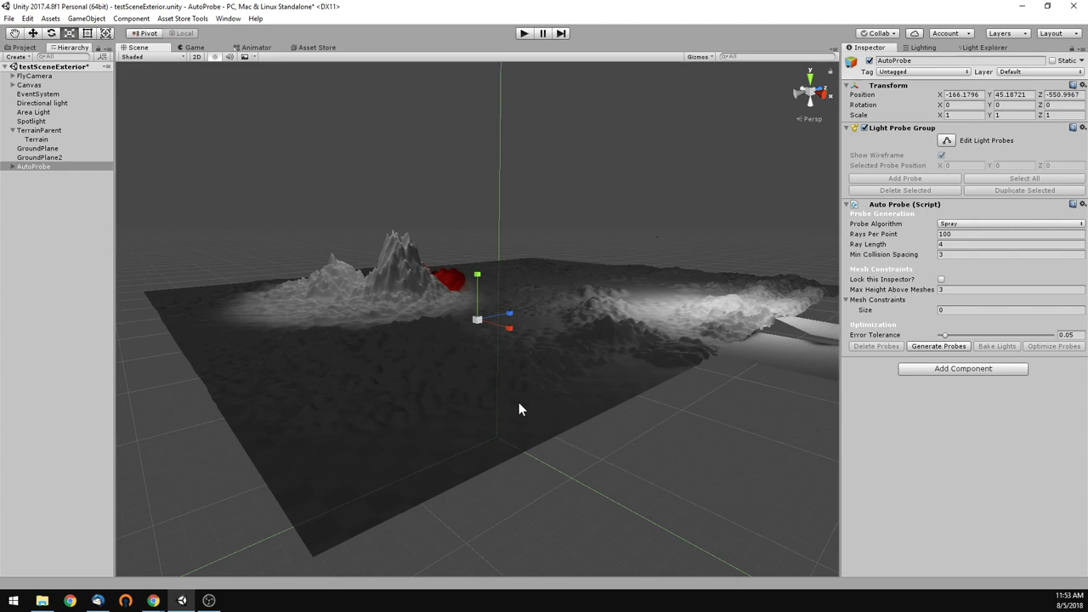
pyautogui.click(76, 205)
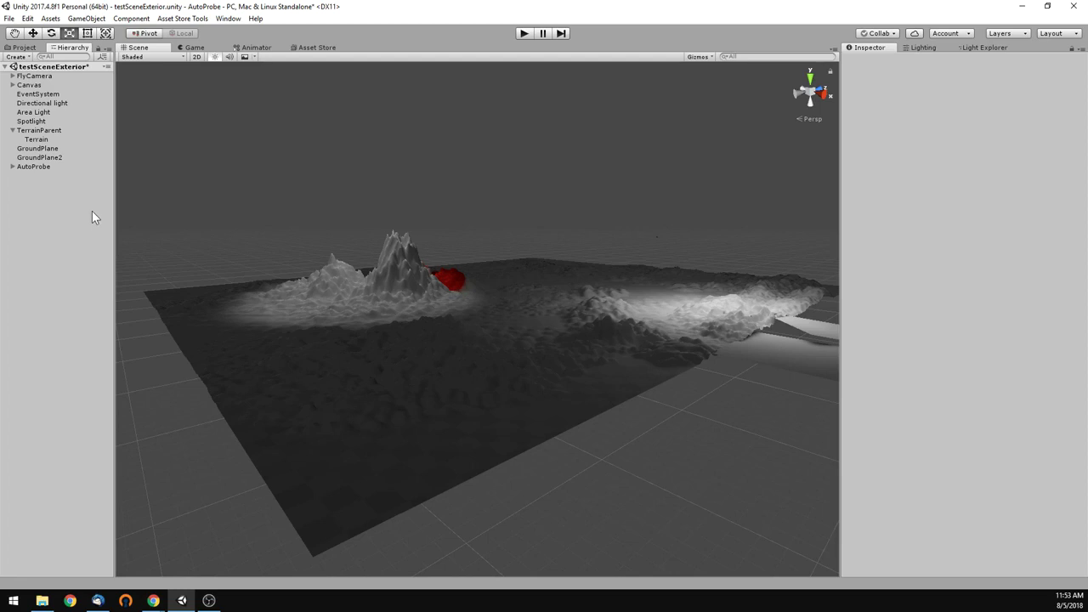
pyautogui.click(47, 167)
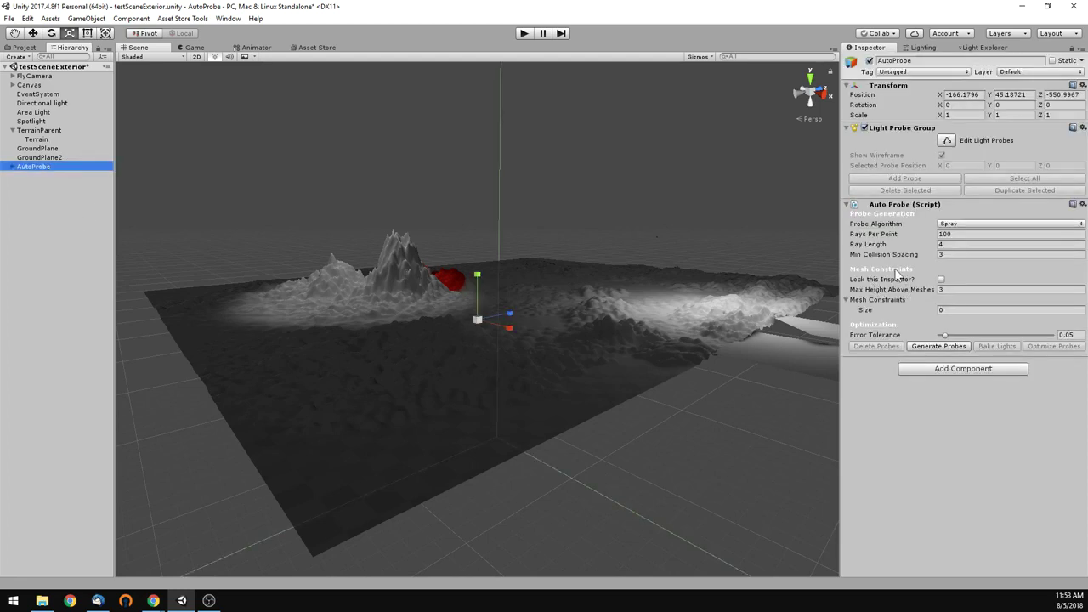
pyautogui.click(973, 224)
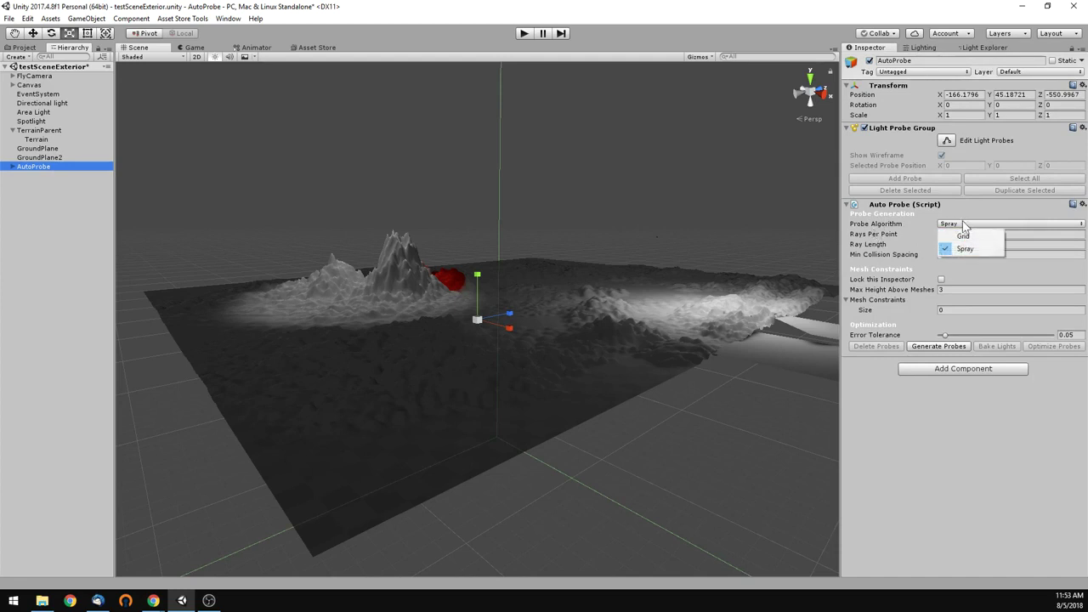
pyautogui.click(888, 229)
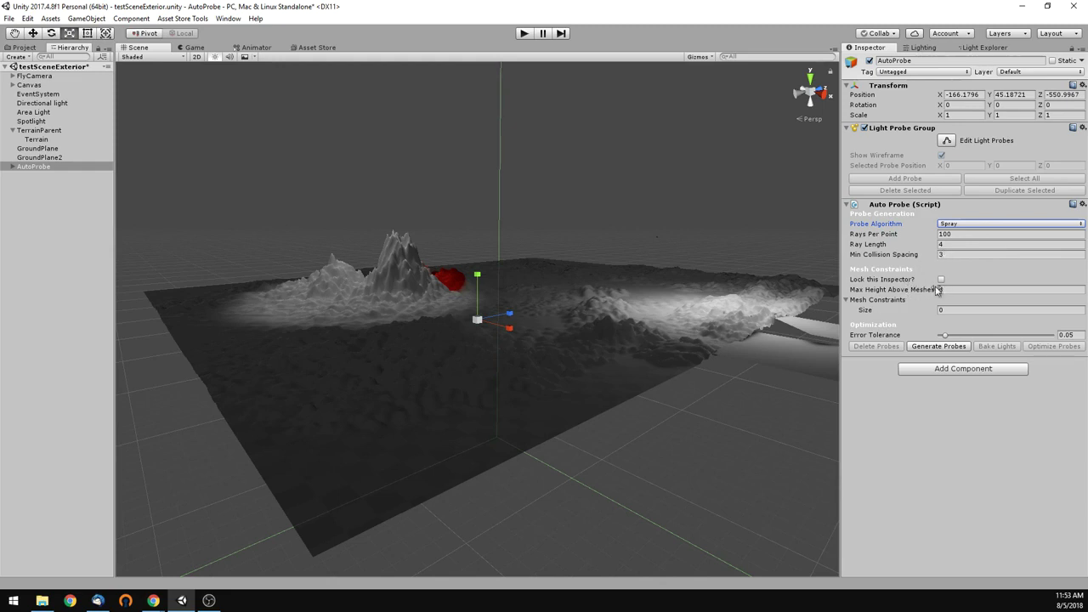
# Set AutoProbe's maximum height above meshes to 5
pyautogui.moveTo(877, 292); pyautogui.dragTo(941, 289)
pyautogui.click(946, 289)
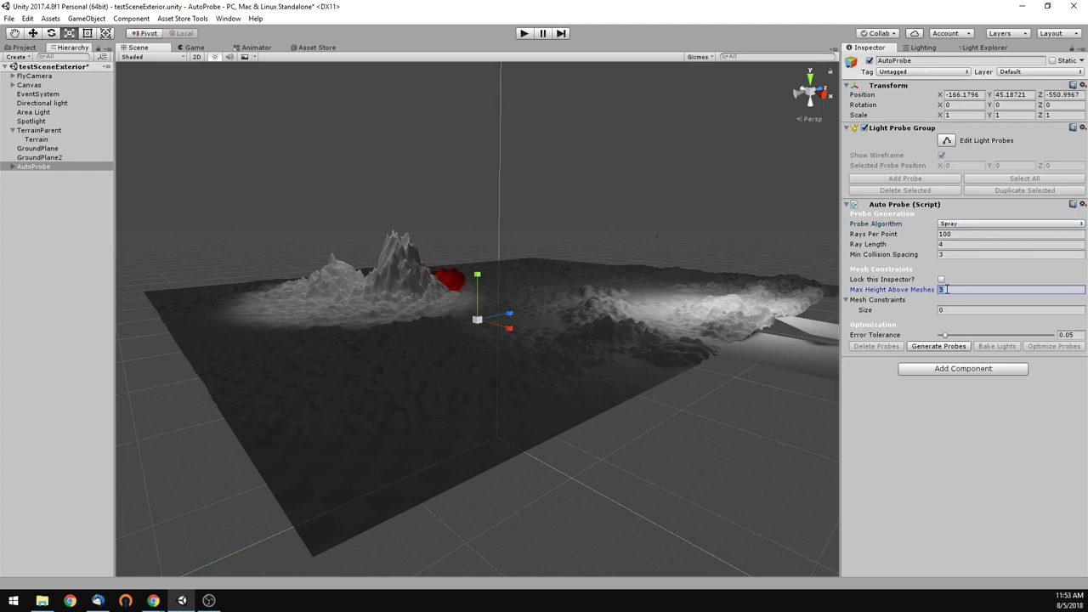
pyautogui.write('5')
# Lock the AutoProbe inspector and add GroundPlane2, TerrainParent and GroundPlane to its mesh constraints
pyautogui.click(941, 280)
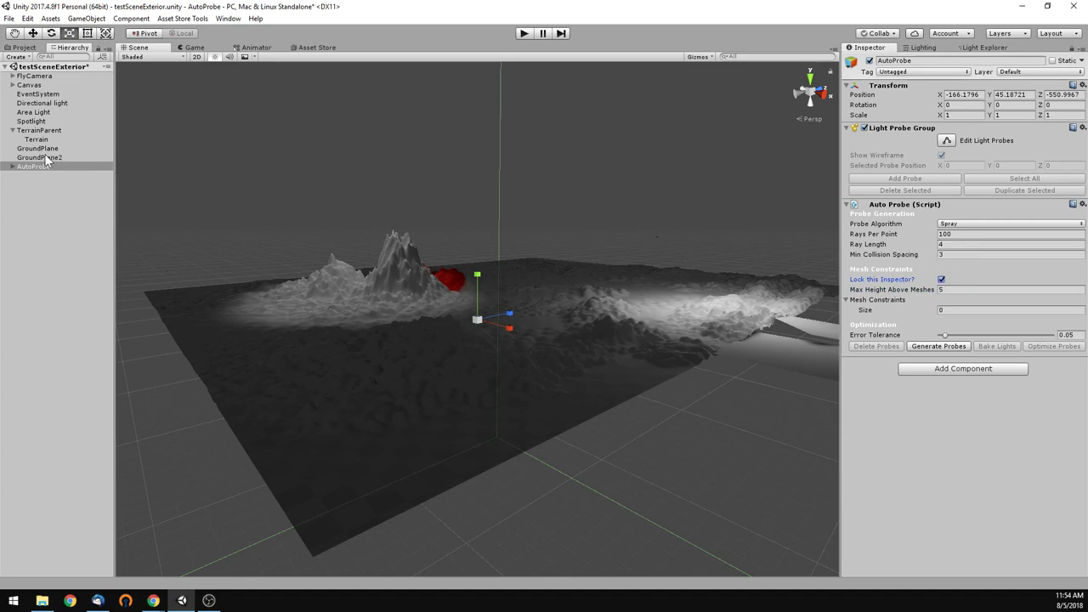
pyautogui.moveTo(828, 301); pyautogui.dragTo(873, 303)
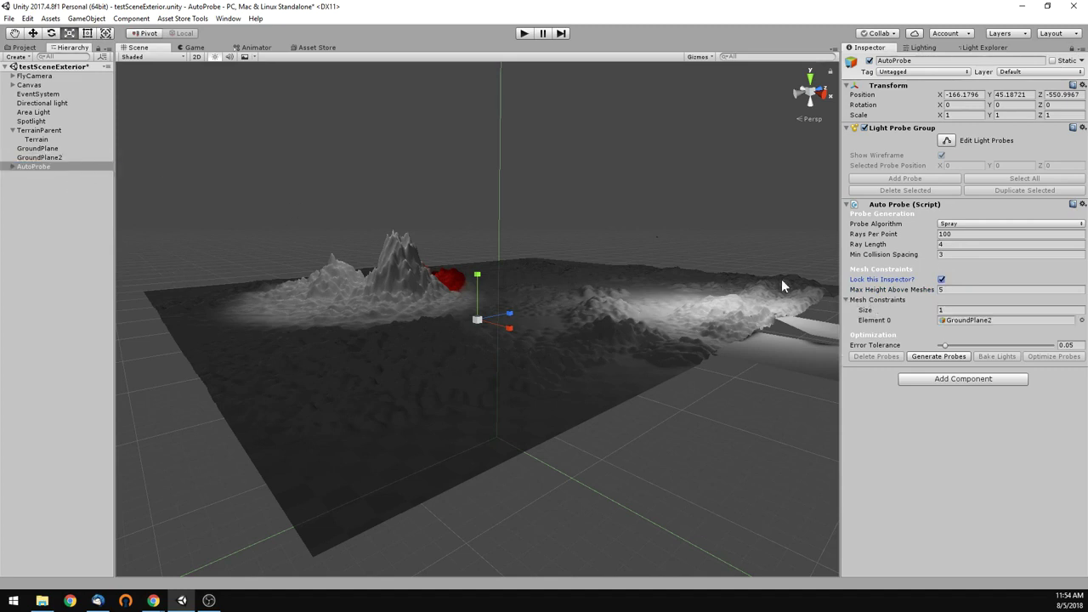
pyautogui.click(44, 148)
pyautogui.keyDown('ctrl'); pyautogui.click(47, 130); pyautogui.keyUp('ctrl')
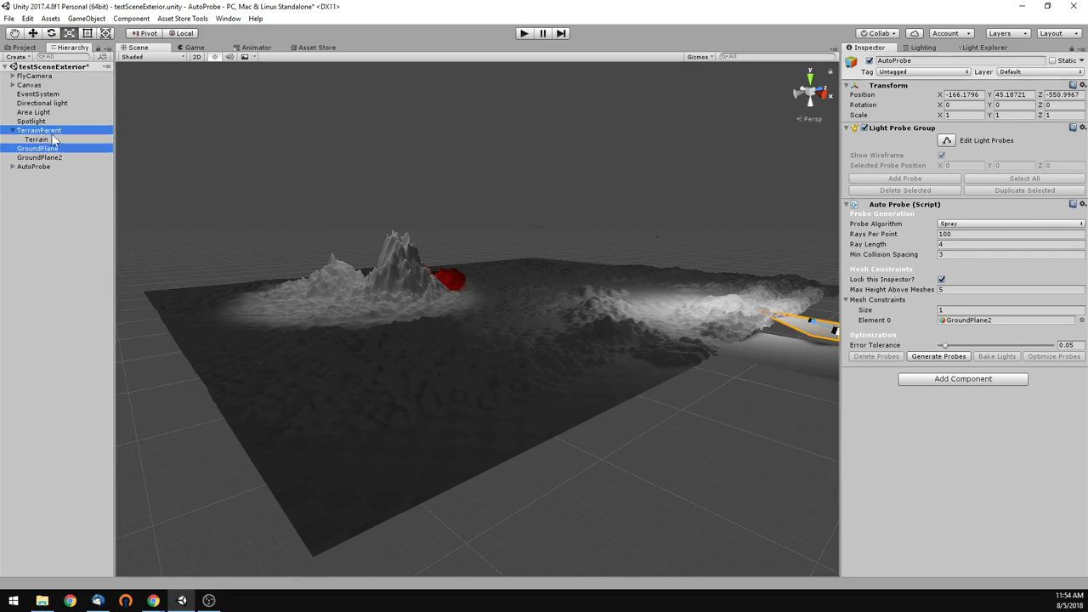
pyautogui.moveTo(683, 279); pyautogui.dragTo(890, 330)
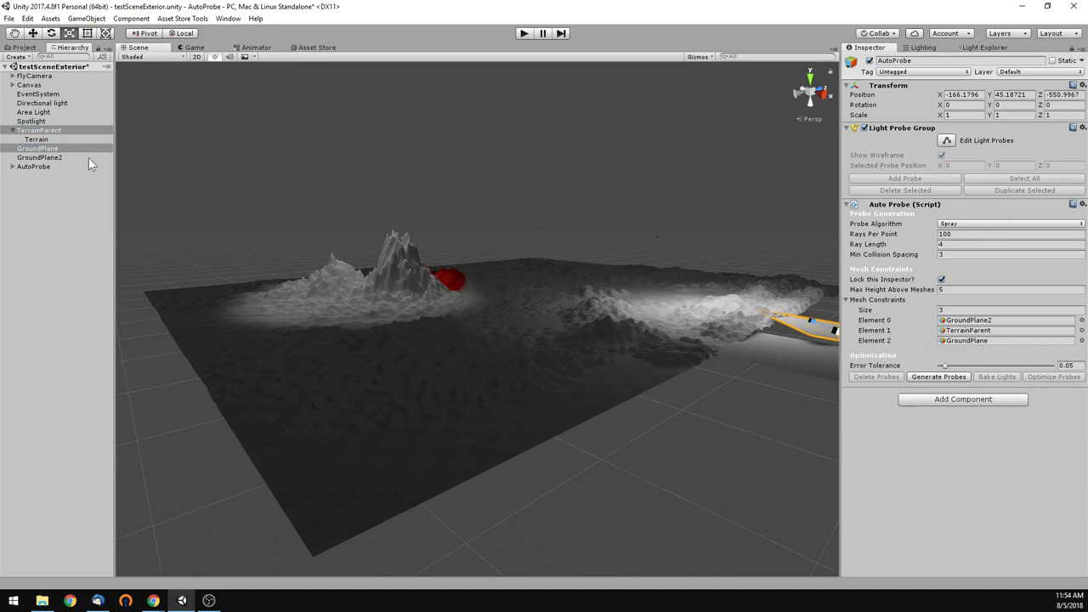
# Reselect the AutoProbe object and unlock its inspector
pyautogui.click(71, 139)
pyautogui.click(47, 158)
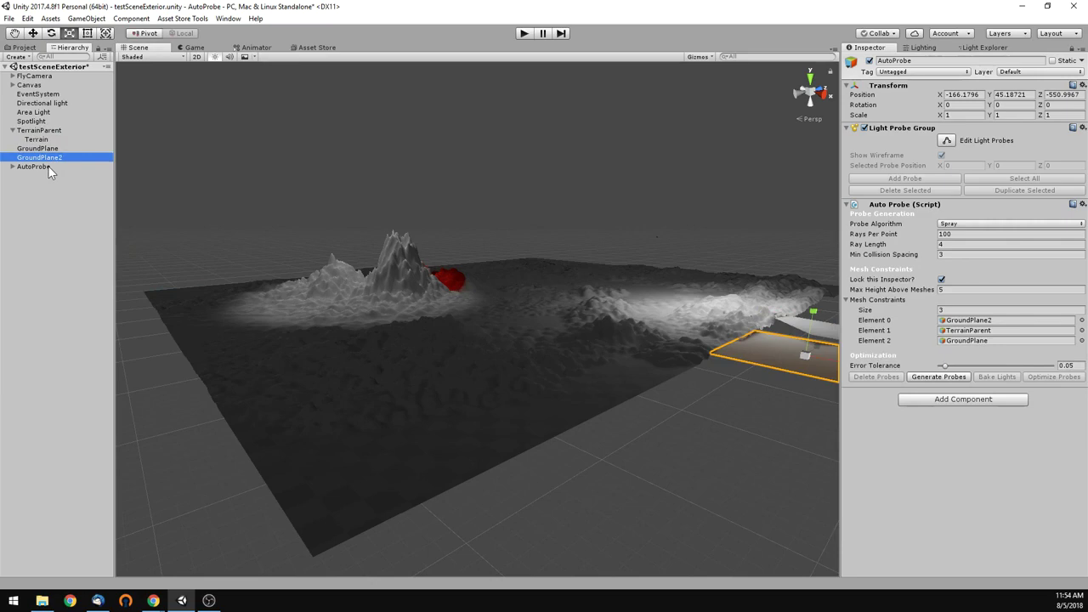
pyautogui.click(34, 166)
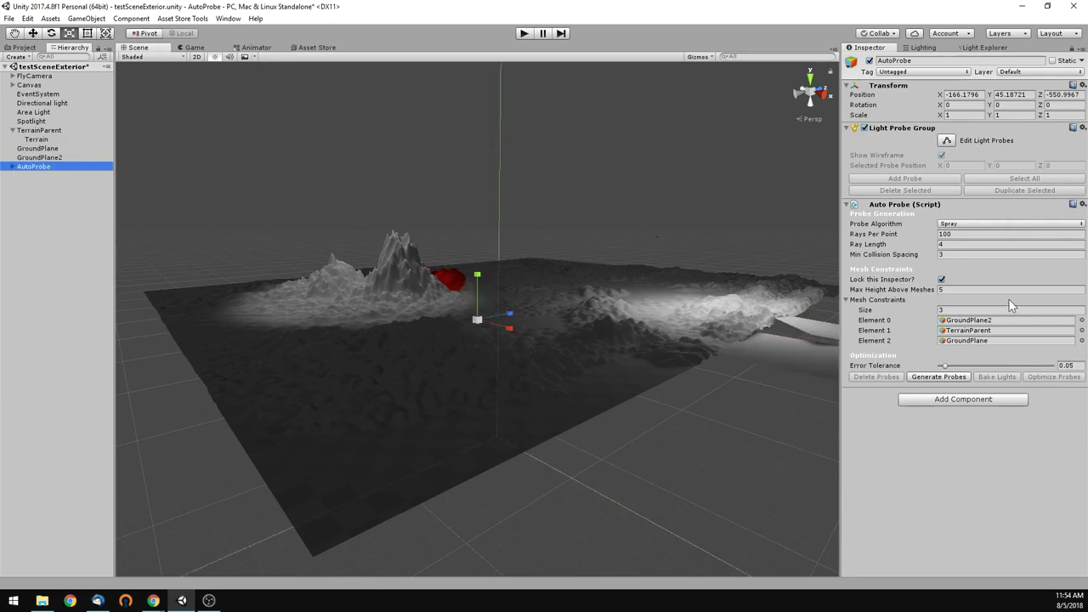
pyautogui.click(940, 279)
# Examine the Directional light, Area Light and Spotlight, switching the directional light and spotlight off and on to compare their effect
pyautogui.keyDown('alt'); pyautogui.moveTo(748, 340); pyautogui.dragTo(581, 353); pyautogui.keyUp('alt')
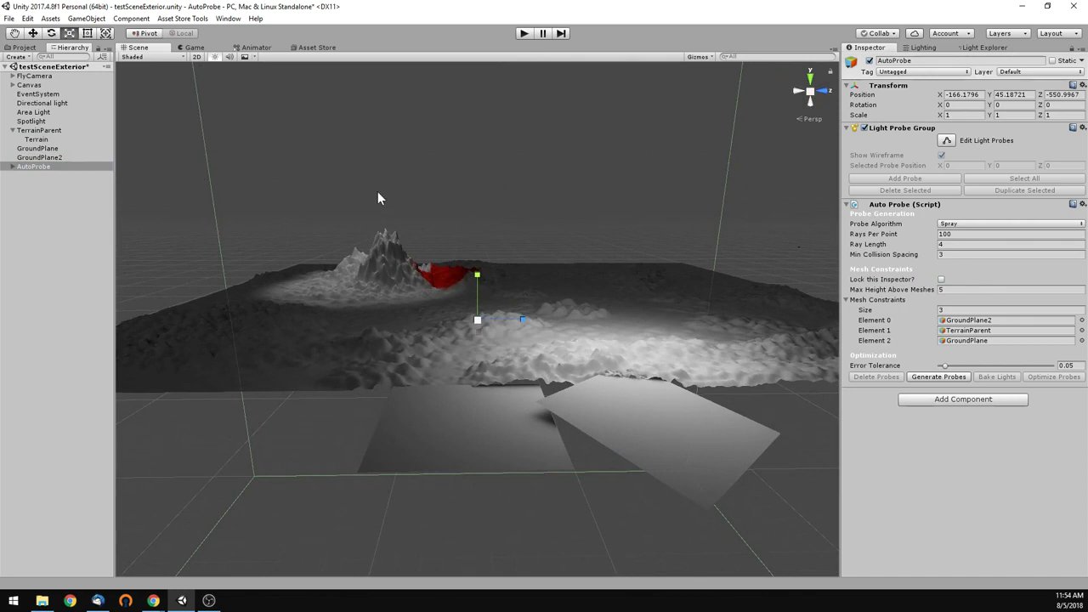
pyautogui.click(52, 104)
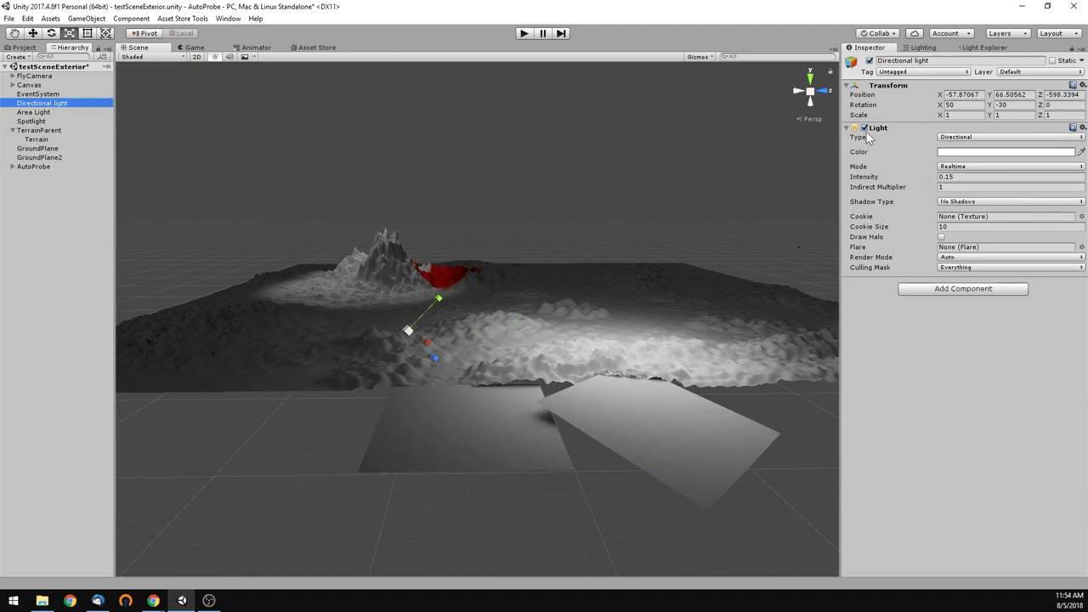
pyautogui.click(864, 127)
pyautogui.click(864, 128)
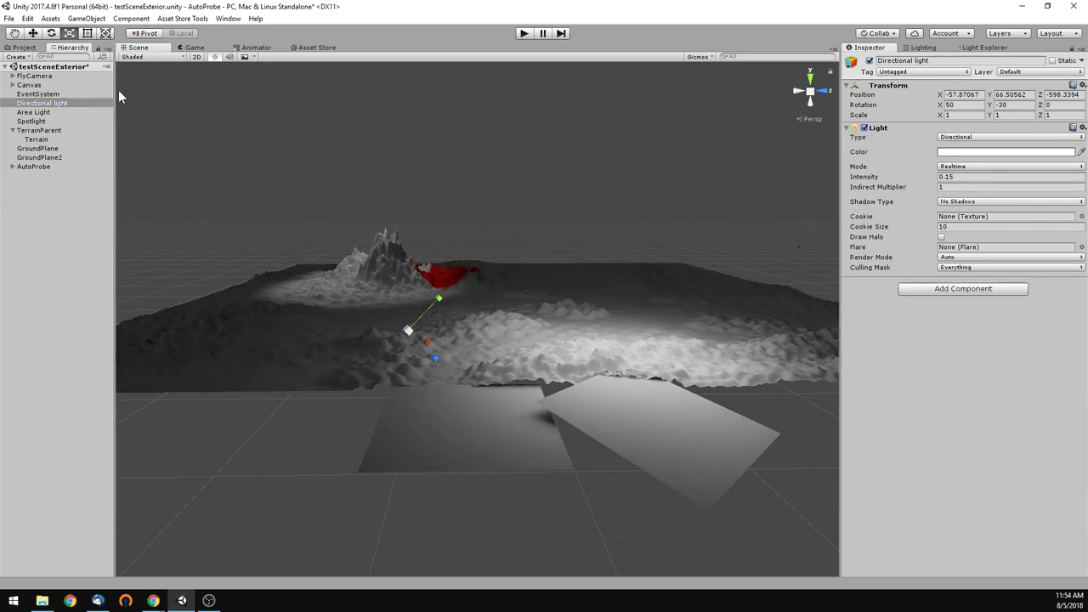
pyautogui.click(51, 112)
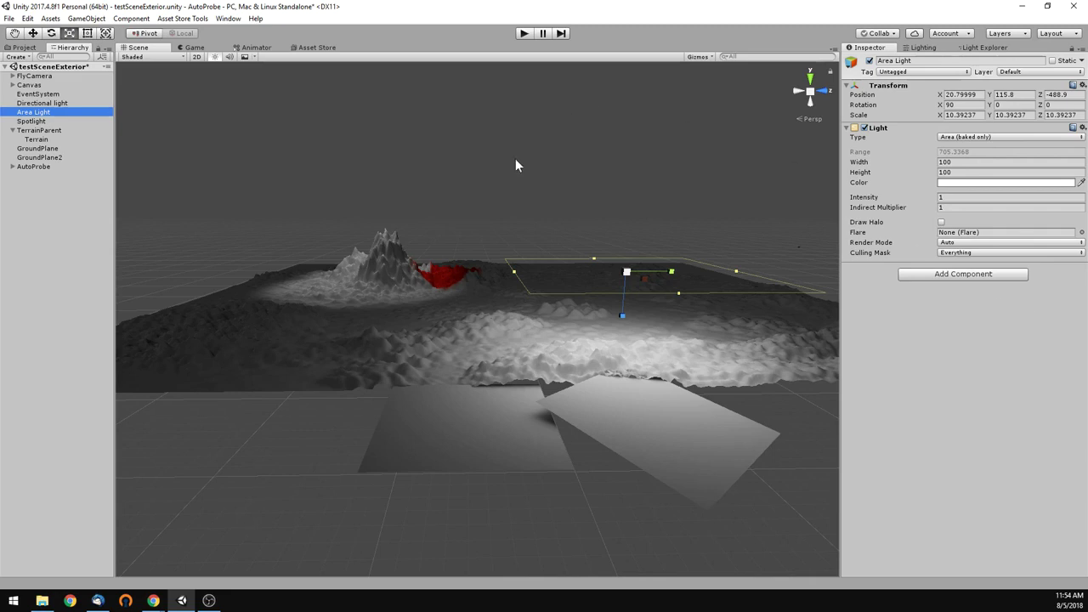
pyautogui.click(38, 122)
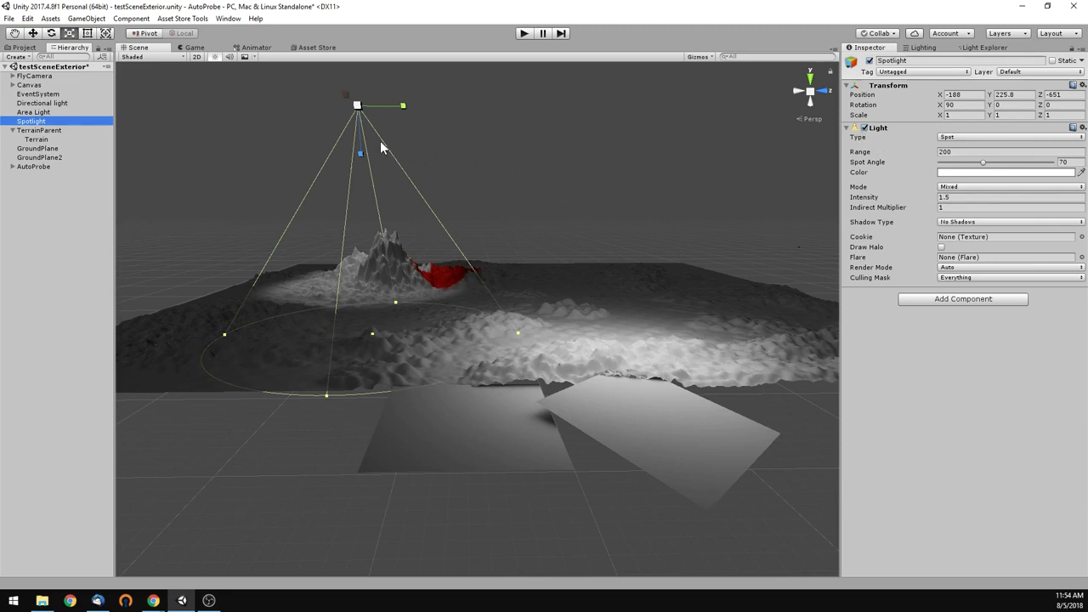
pyautogui.click(863, 128)
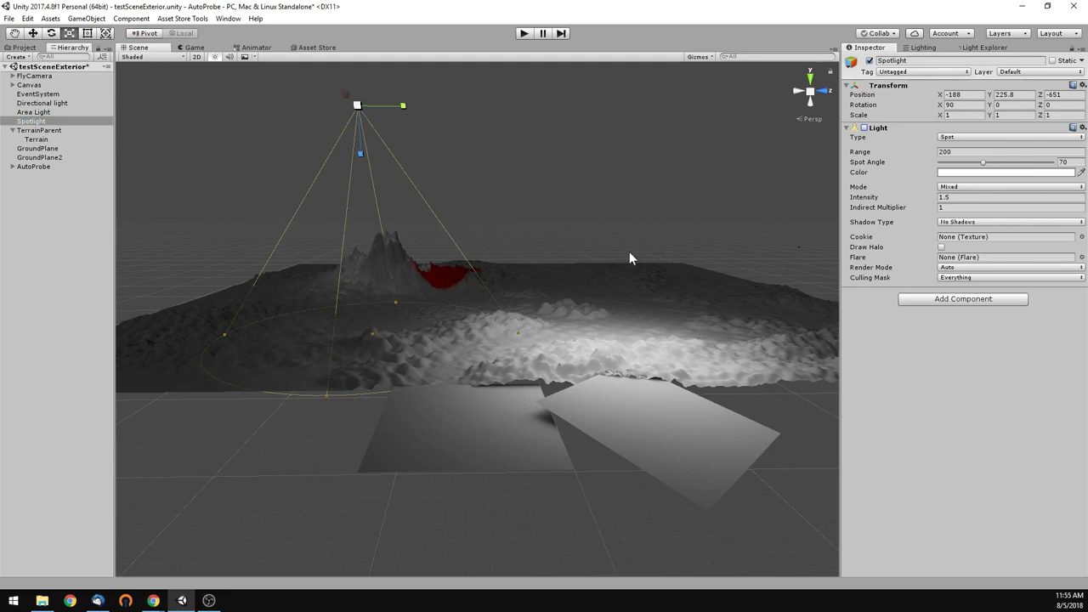
pyautogui.click(863, 127)
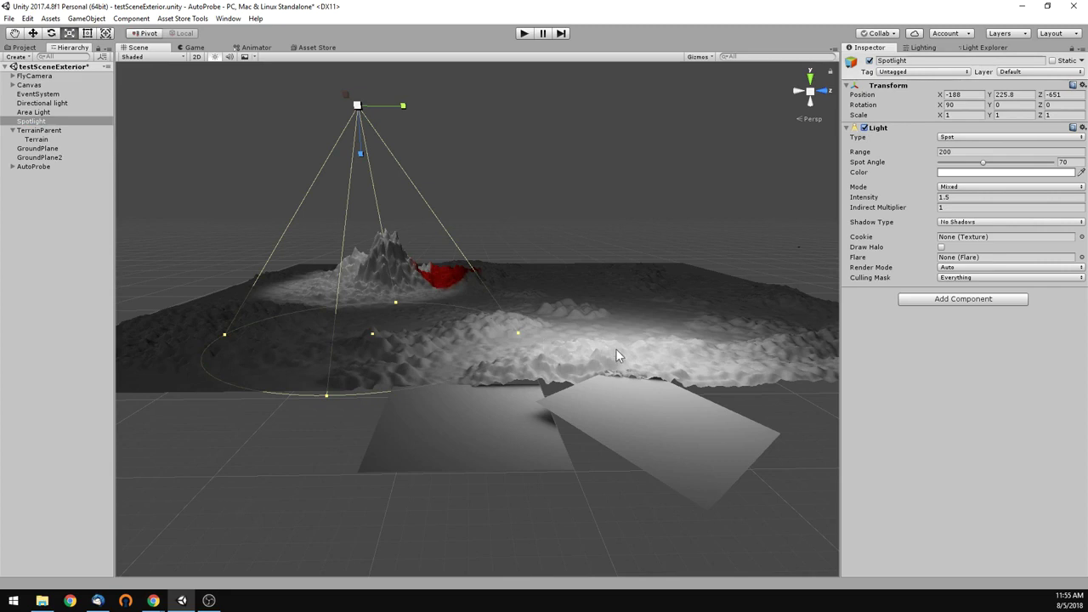
# Display the scene in Shaded Wireframe mode to show the meshes' vertices, and reselect the AutoProbe object
pyautogui.click(676, 438)
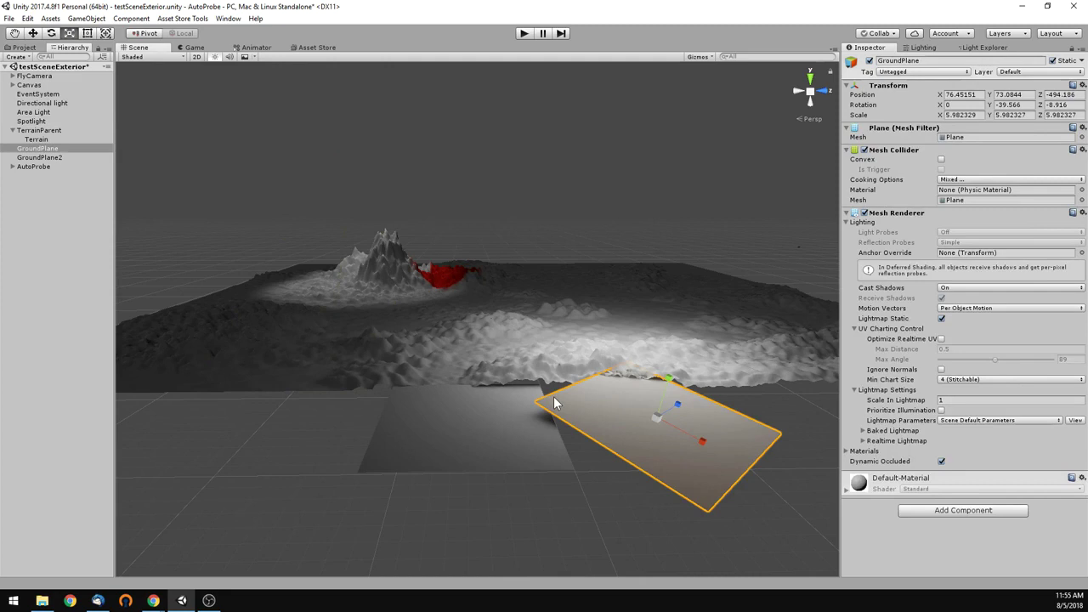
pyautogui.click(153, 56)
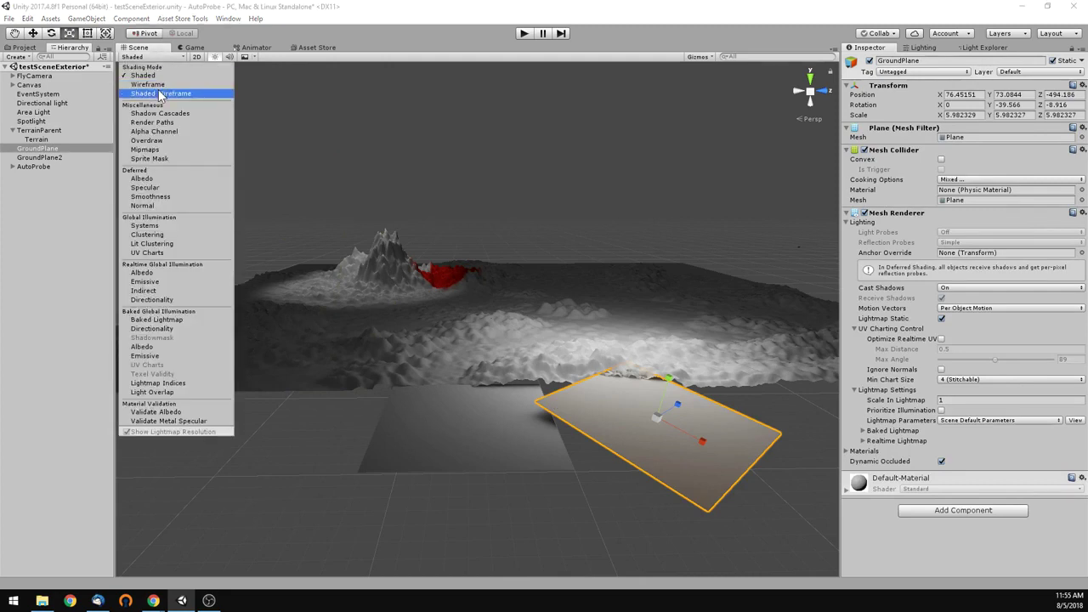
pyautogui.click(161, 92)
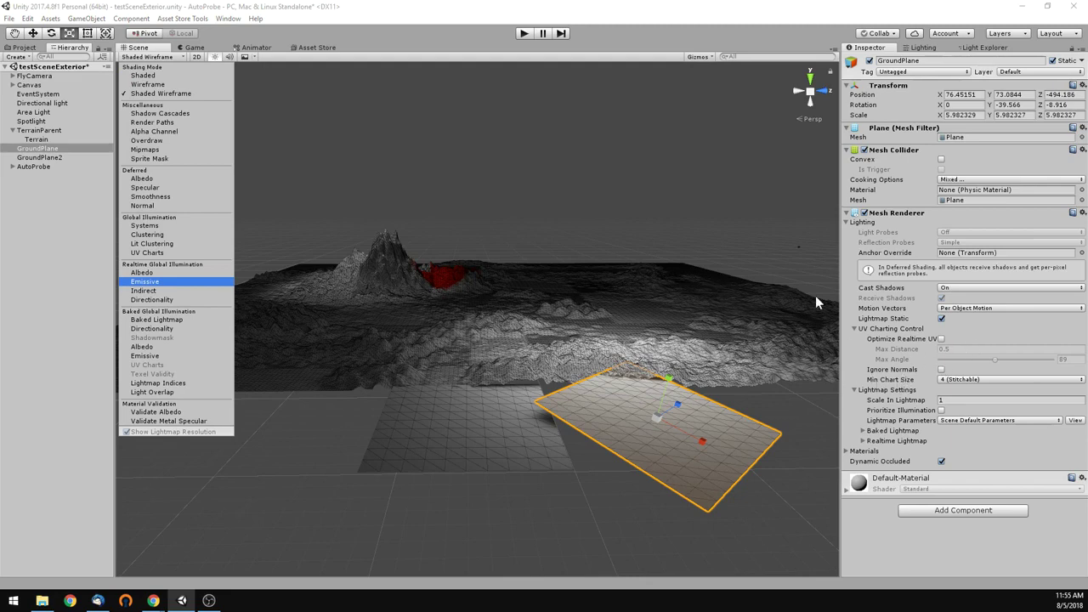
pyautogui.press('Down')
pyautogui.press('Down')
pyautogui.press('Down')
pyautogui.press('Down')
pyautogui.press('Down')
pyautogui.click(45, 165)
pyautogui.doubleClick(46, 165)
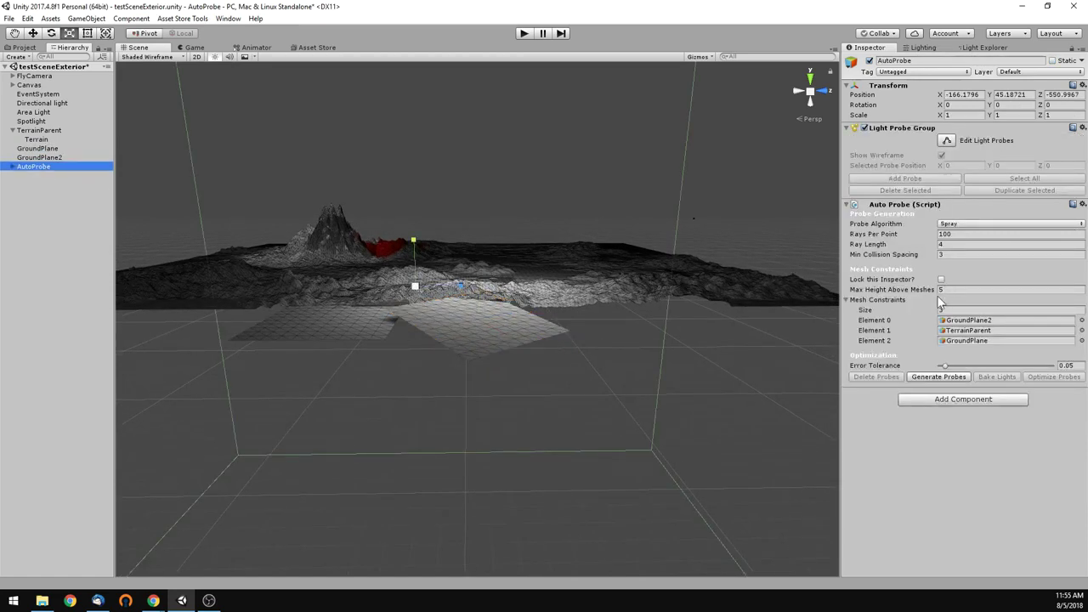
# Generate the light probes for the AutoProbe object over the terrain and both ground planes
pyautogui.keyDown('alt'); pyautogui.moveTo(539, 340); pyautogui.dragTo(695, 340); pyautogui.keyUp('alt')
pyautogui.keyDown('alt'); pyautogui.moveTo(587, 394); pyautogui.dragTo(659, 363); pyautogui.keyUp('alt')
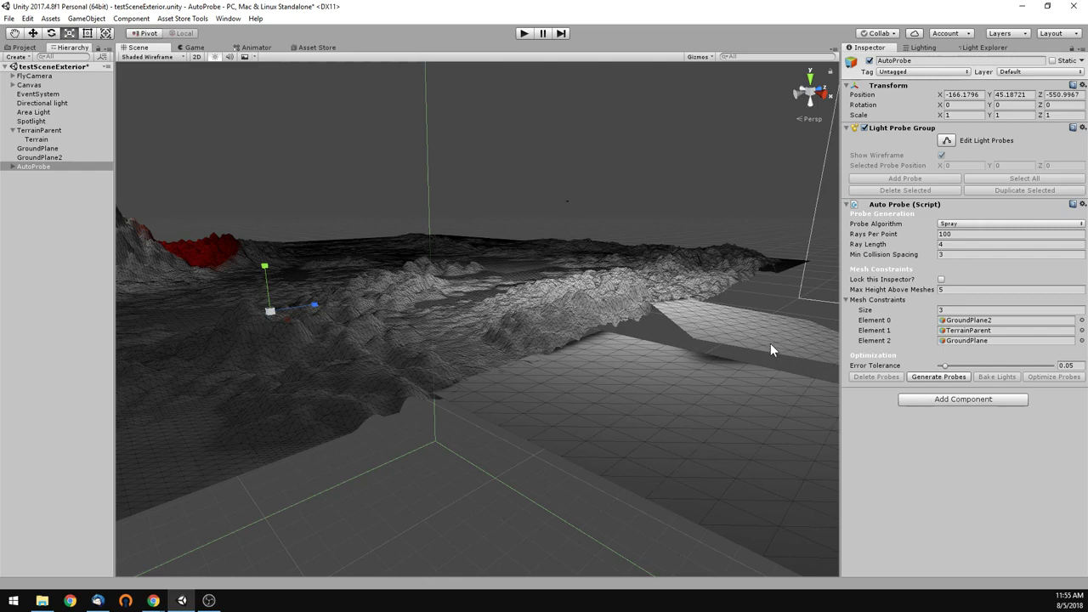
pyautogui.keyDown('alt'); pyautogui.moveTo(770, 343); pyautogui.dragTo(617, 415); pyautogui.keyUp('alt')
pyautogui.click(75, 171)
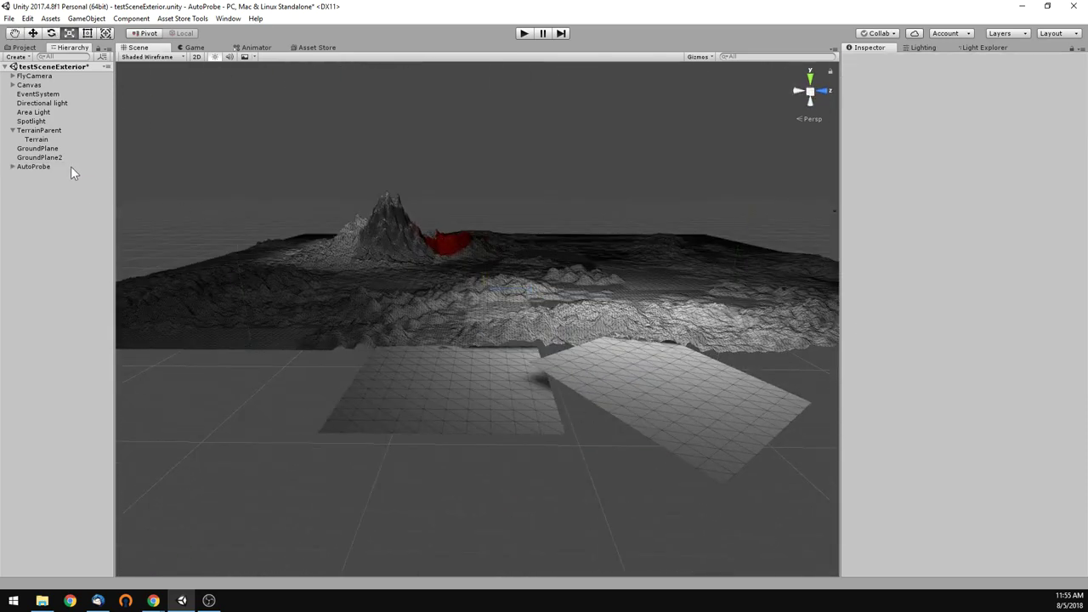
pyautogui.click(71, 166)
pyautogui.click(925, 381)
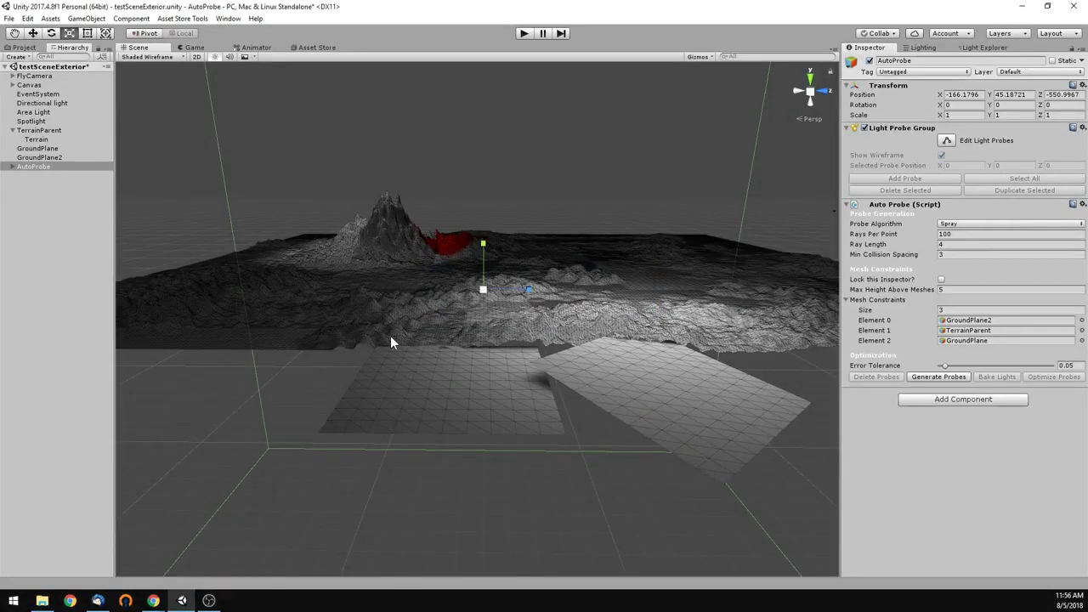
# Inspect the generated probes around the ground planes and switch the scene's draw mode to Shaded
pyautogui.keyDown('alt'); pyautogui.moveTo(296, 411); pyautogui.dragTo(428, 411); pyautogui.keyUp('alt')
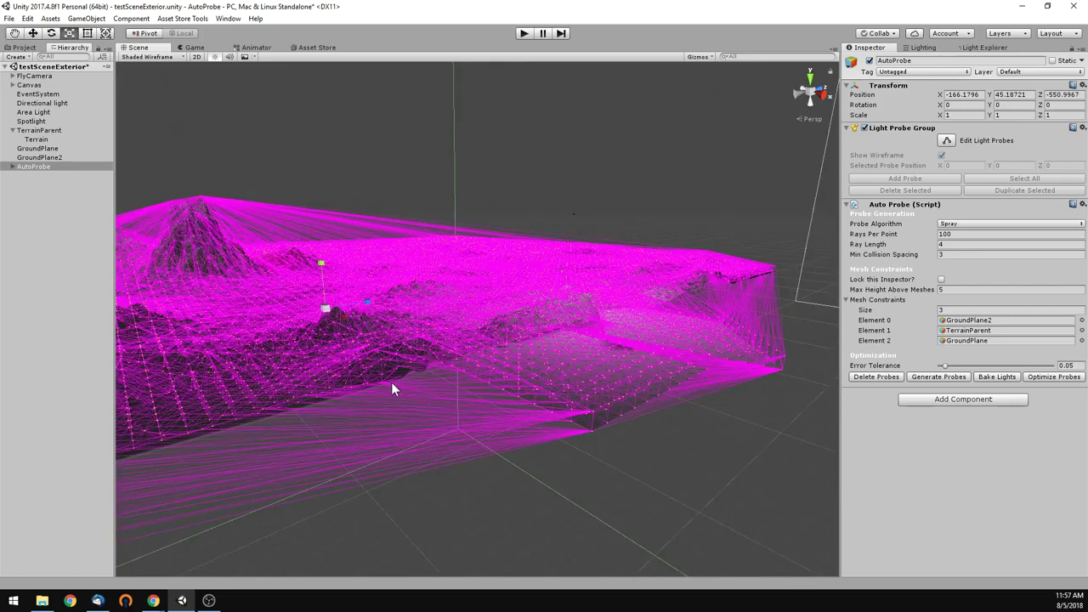
pyautogui.keyDown('alt'); pyautogui.moveTo(595, 456); pyautogui.dragTo(507, 417); pyautogui.keyUp('alt')
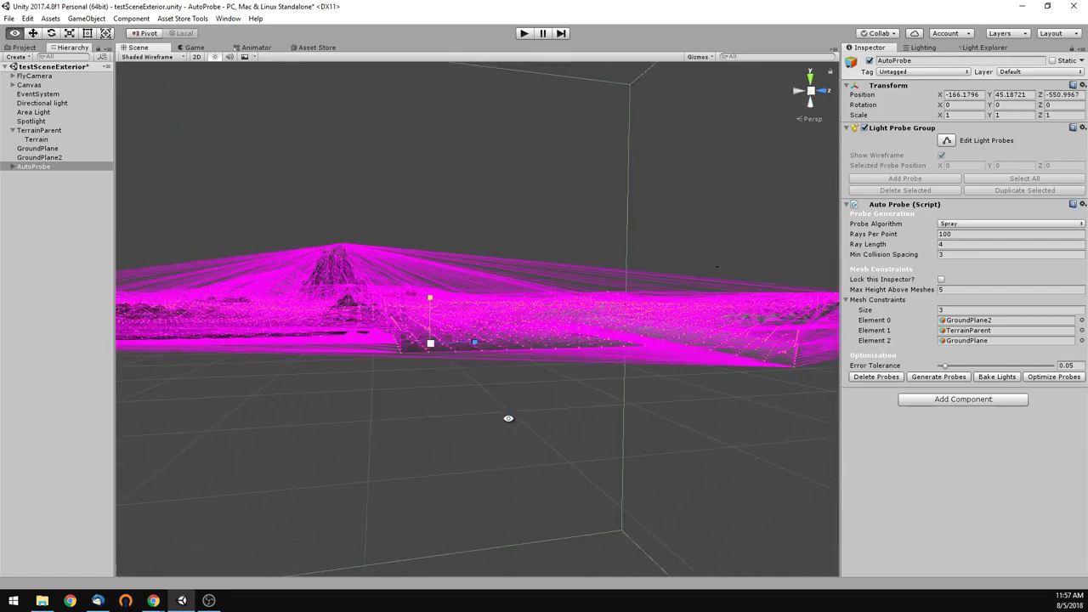
pyautogui.keyDown('alt'); pyautogui.moveTo(423, 372); pyautogui.dragTo(594, 414, button='right'); pyautogui.keyUp('alt')
pyautogui.keyDown('alt'); pyautogui.moveTo(451, 418); pyautogui.dragTo(483, 427); pyautogui.keyUp('alt')
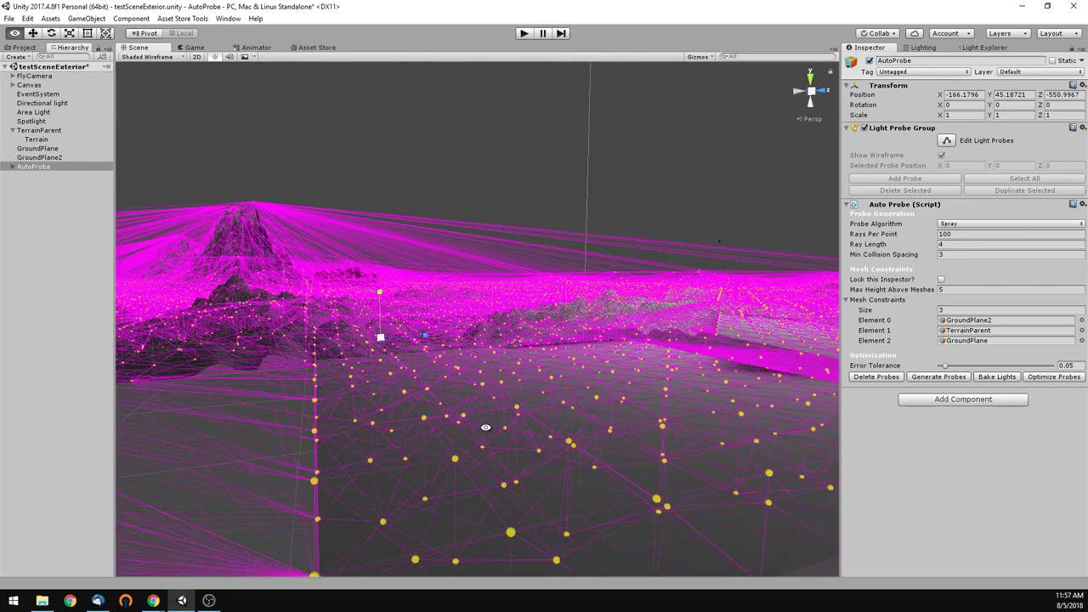
pyautogui.click(180, 57)
pyautogui.click(167, 75)
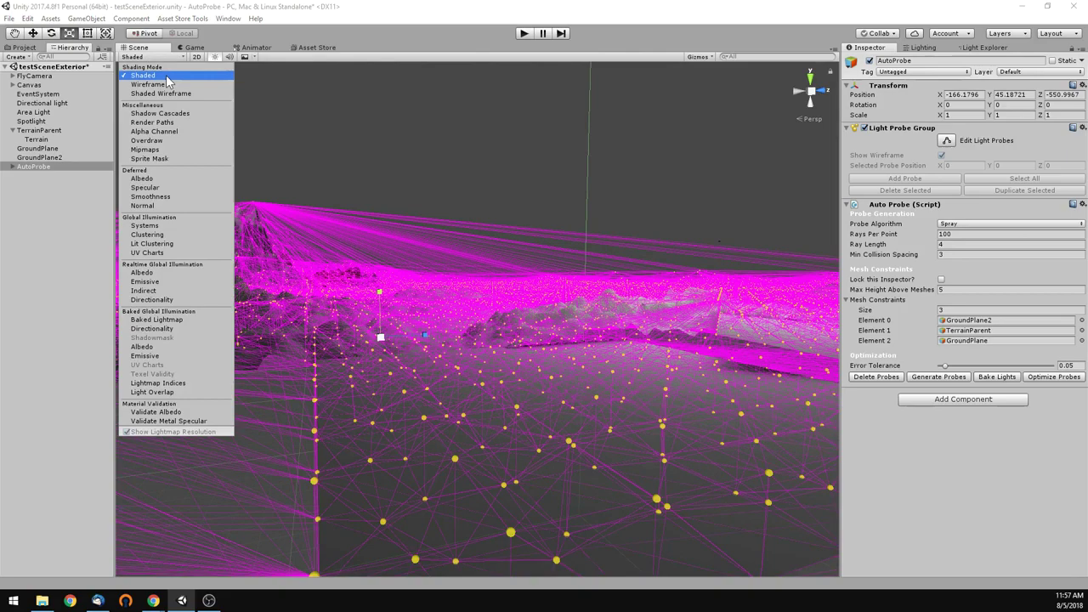
pyautogui.click(83, 229)
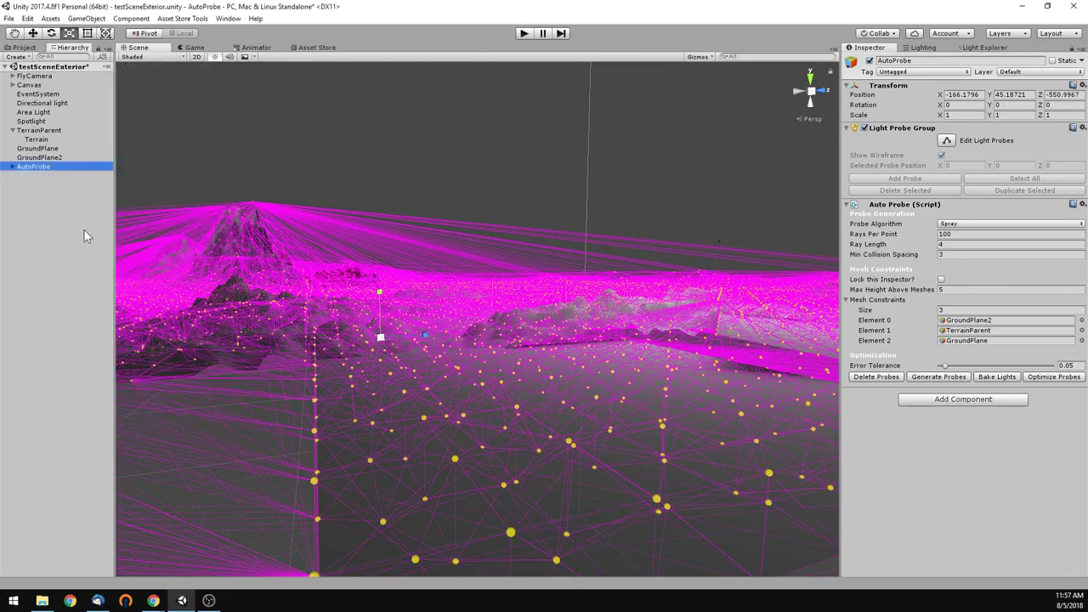
# Examine how the generated light probes are distributed over the terrain, its corner and the ground planes
pyautogui.keyDown('alt'); pyautogui.moveTo(265, 374); pyautogui.dragTo(297, 408); pyautogui.keyUp('alt')
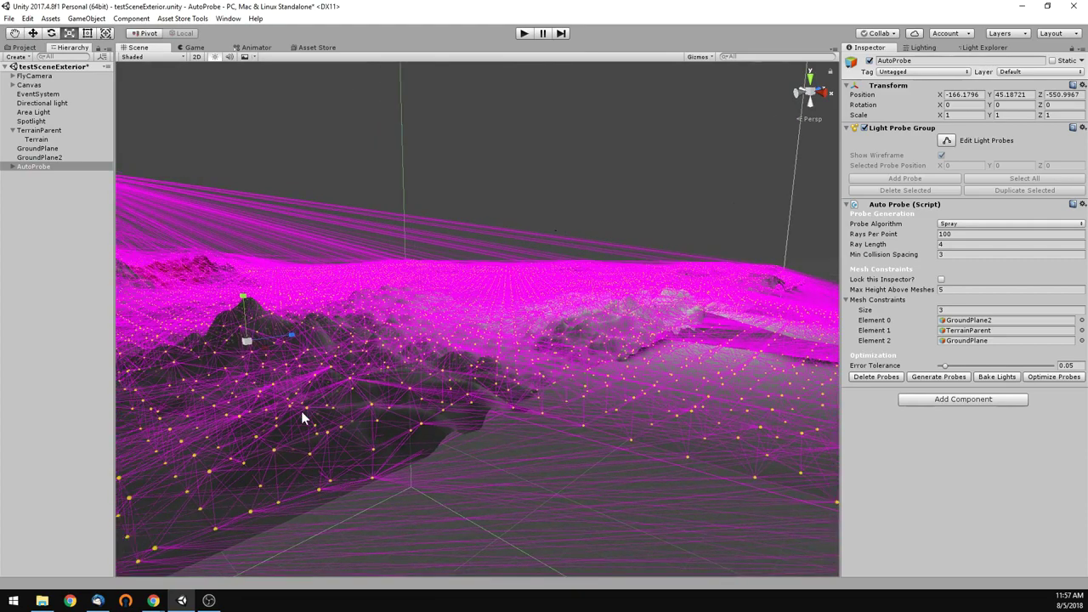
pyautogui.keyDown('alt'); pyautogui.moveTo(301, 411); pyautogui.dragTo(281, 389, button='right'); pyautogui.keyUp('alt')
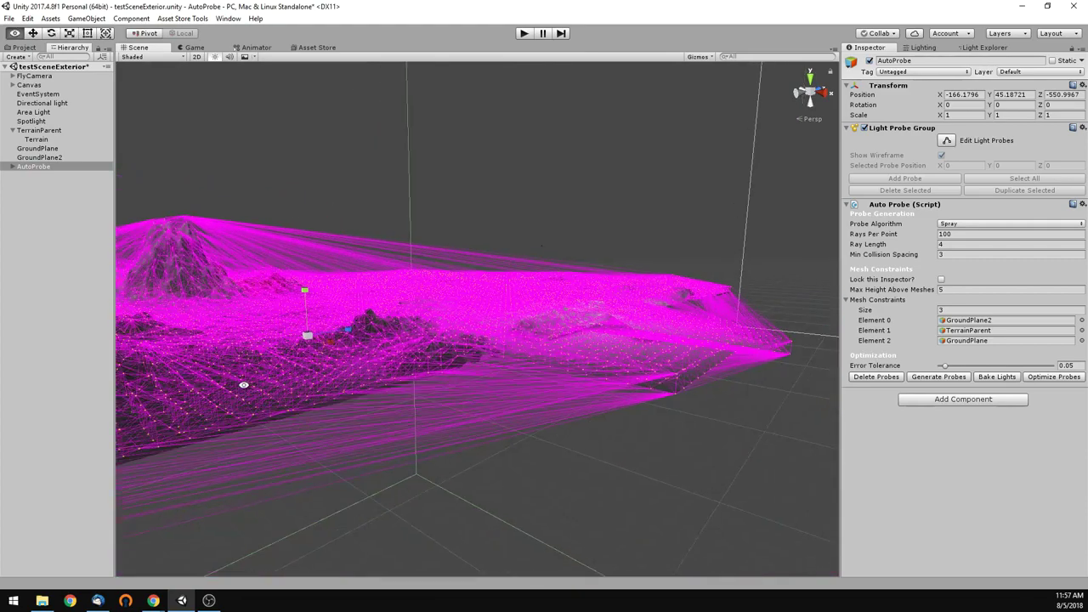
pyautogui.moveTo(245, 384); pyautogui.dragTo(576, 393)
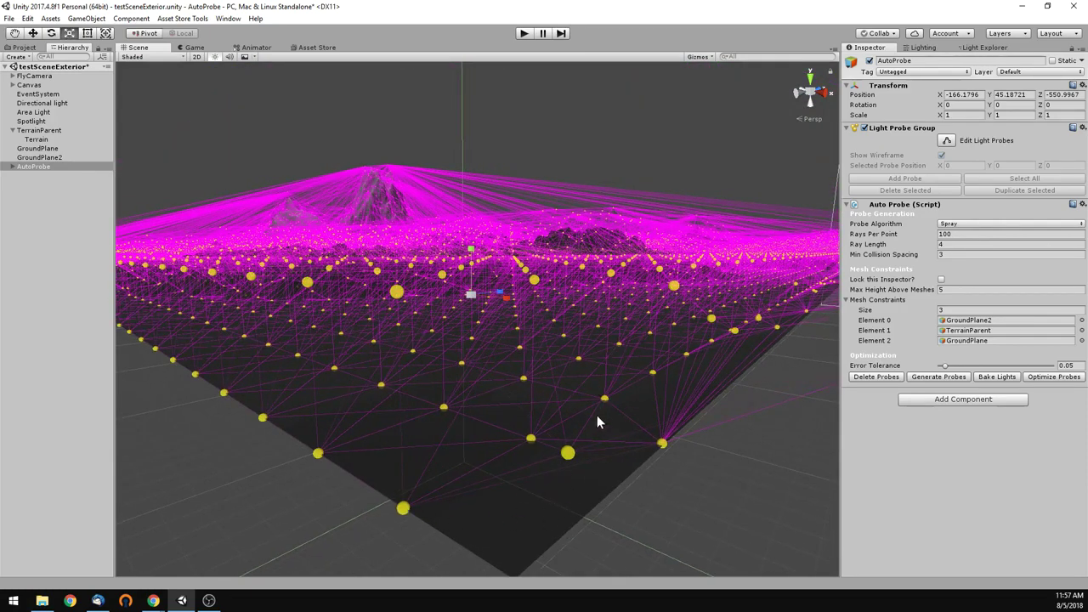
pyautogui.keyDown('alt'); pyautogui.moveTo(619, 440); pyautogui.dragTo(597, 439, button='right'); pyautogui.keyUp('alt')
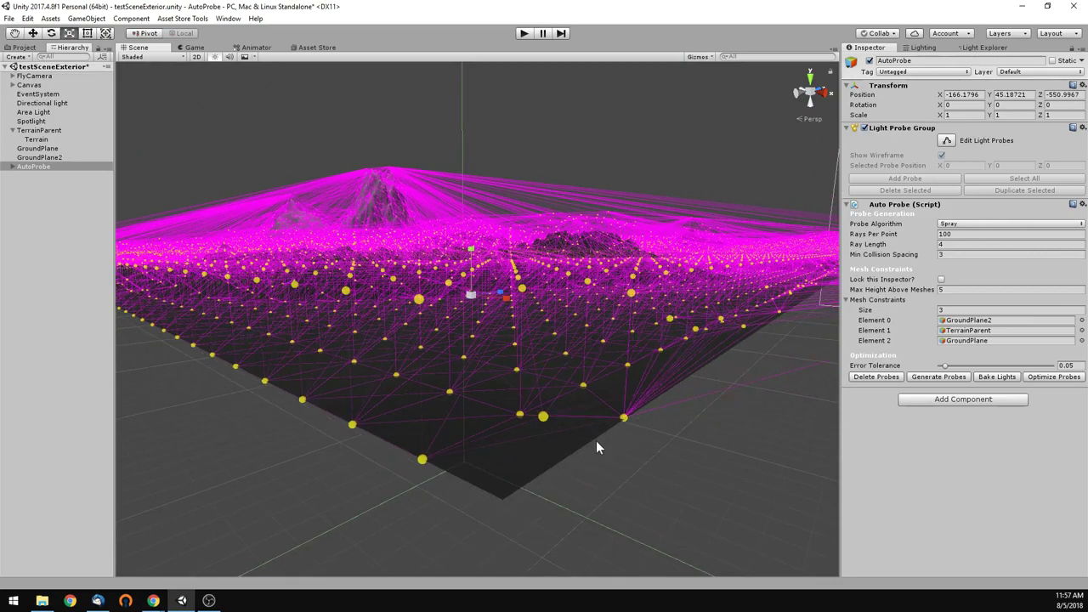
pyautogui.click(17, 168)
pyautogui.keyDown('alt'); pyautogui.moveTo(469, 265); pyautogui.dragTo(476, 360); pyautogui.keyUp('alt')
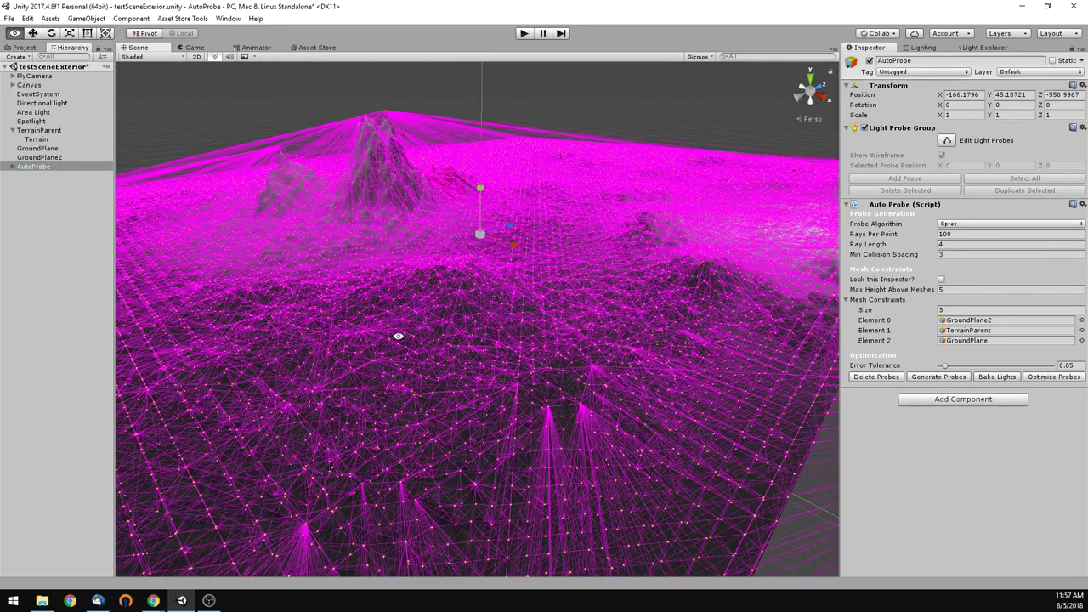
pyautogui.keyDown('alt'); pyautogui.scroll(1, 393, 336); pyautogui.keyUp('alt')
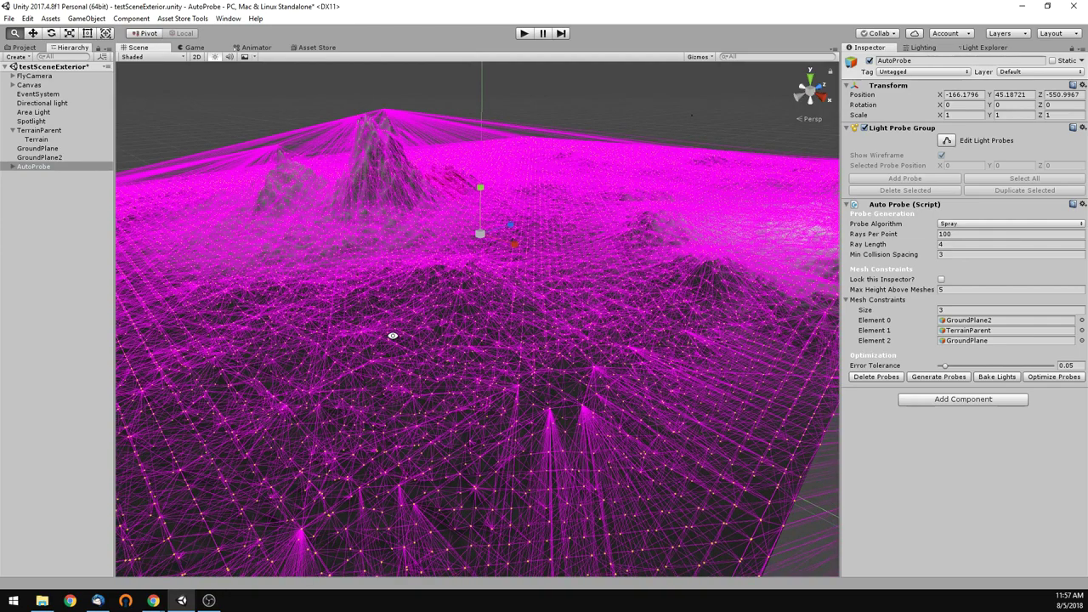
pyautogui.press('r')
pyautogui.press('q')
pyautogui.scroll(-6, 534, 292)
pyautogui.keyDown('alt'); pyautogui.moveTo(451, 315); pyautogui.dragTo(482, 354); pyautogui.keyUp('alt')
pyautogui.press('r')
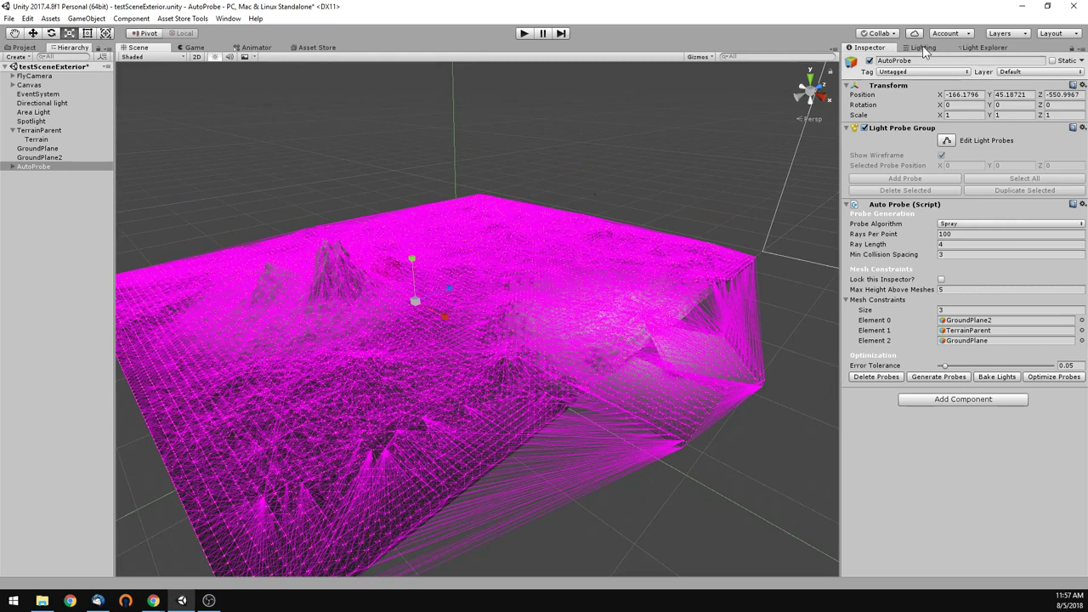
# Review the scene's lighting settings and check the meshes' lightmap resolution in the Systems draw mode, returning the view to Shaded
pyautogui.click(923, 47)
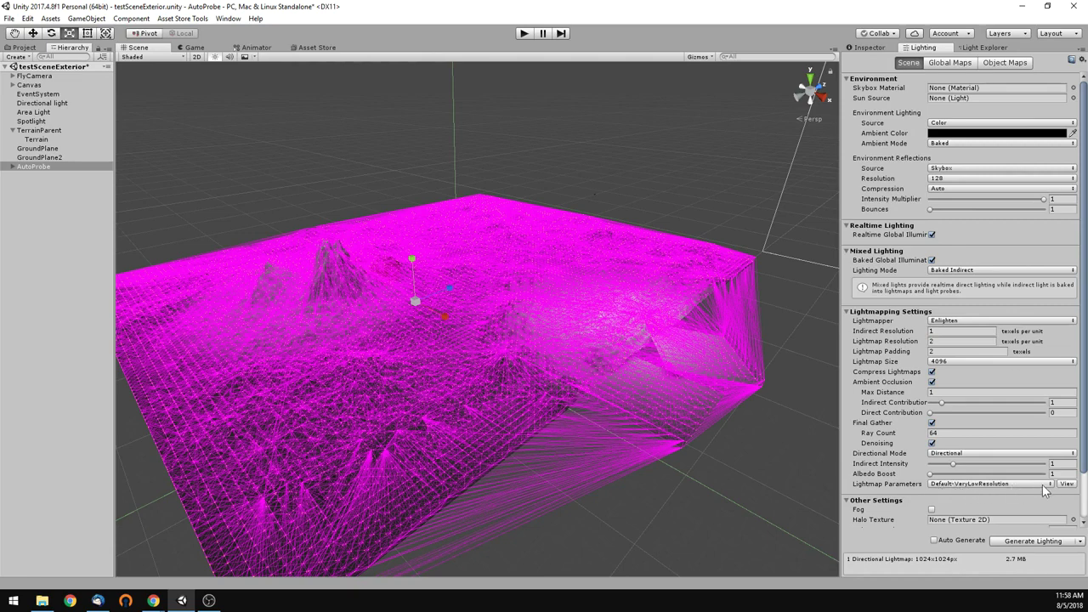
pyautogui.click(867, 48)
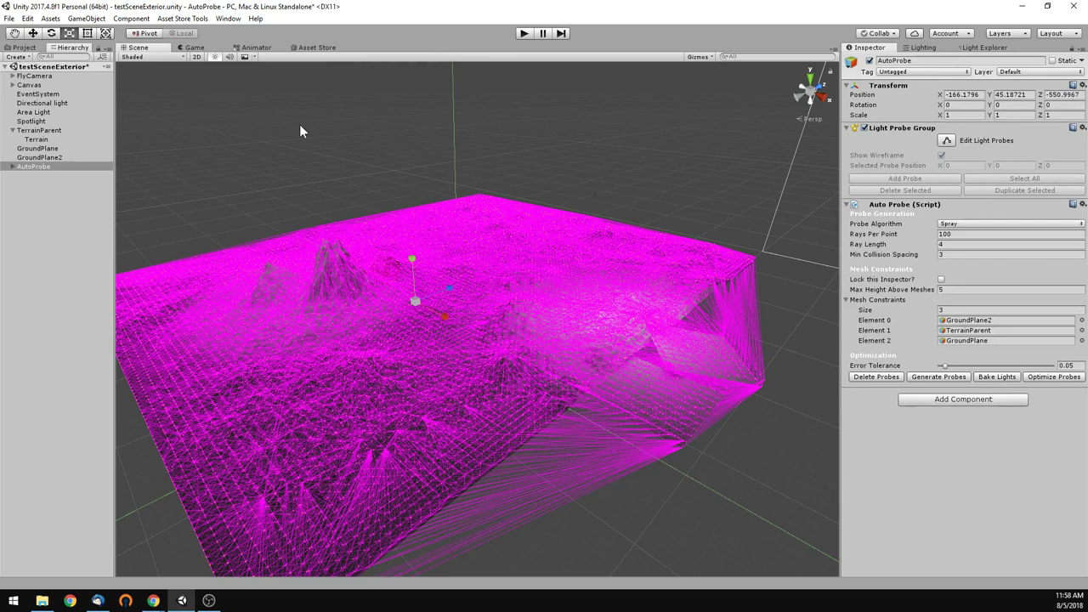
pyautogui.click(160, 55)
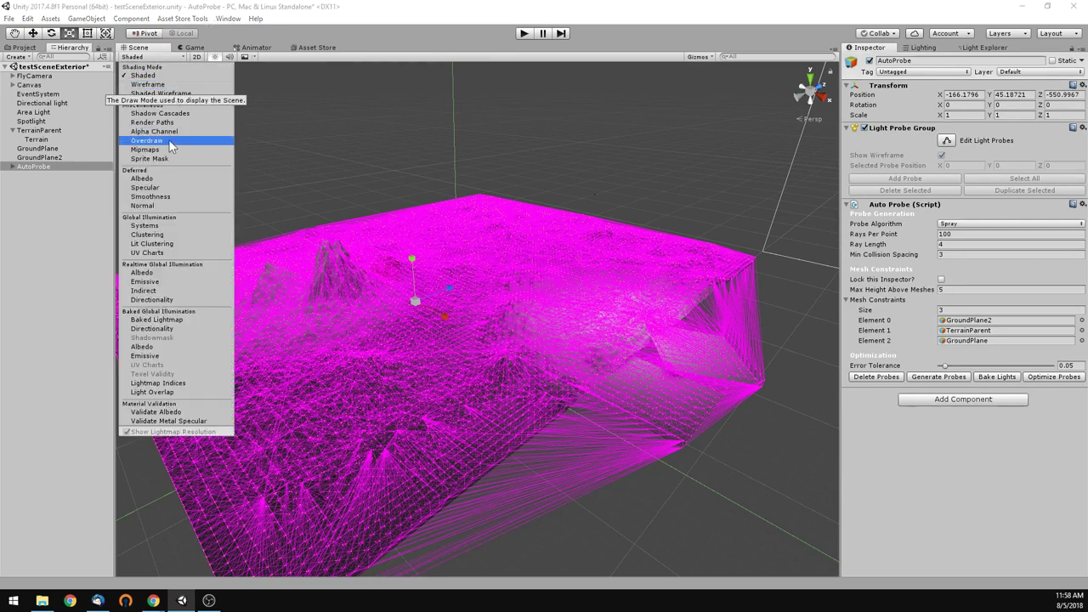
pyautogui.click(145, 225)
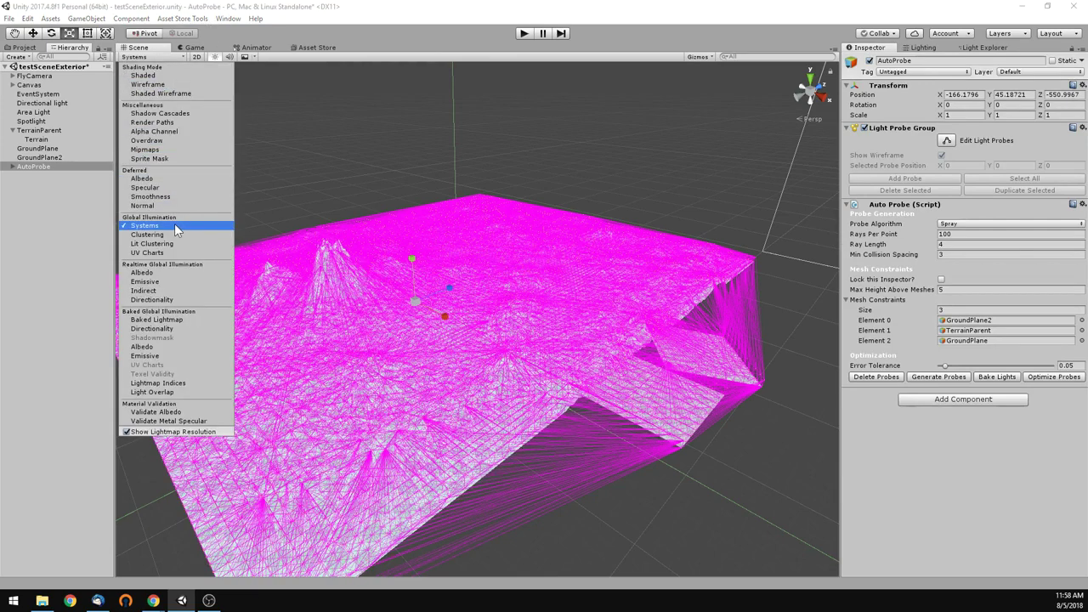
pyautogui.click(64, 194)
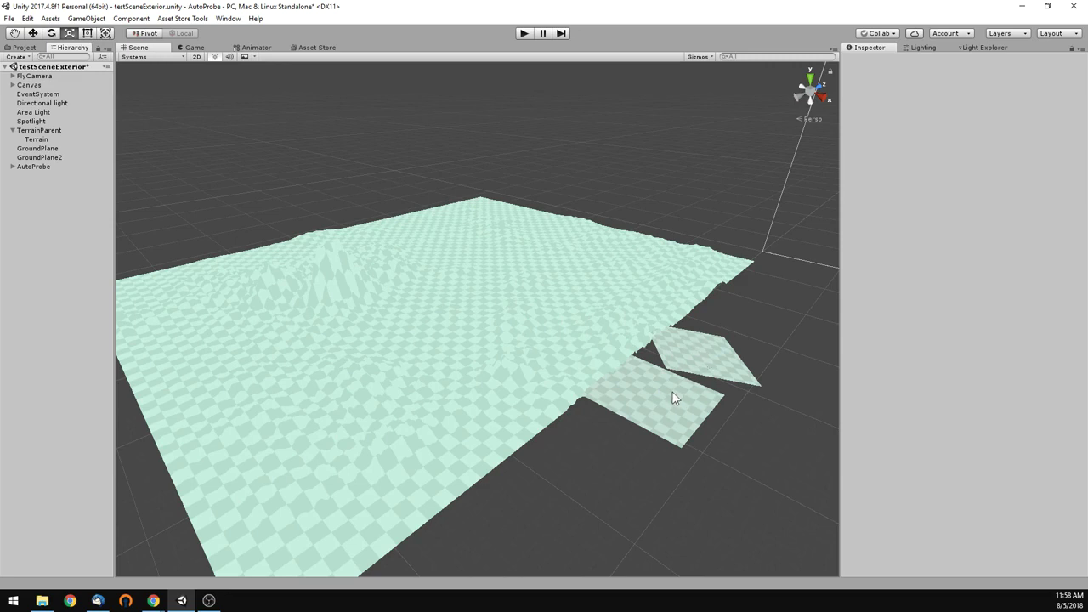
pyautogui.click(155, 57)
pyautogui.click(158, 74)
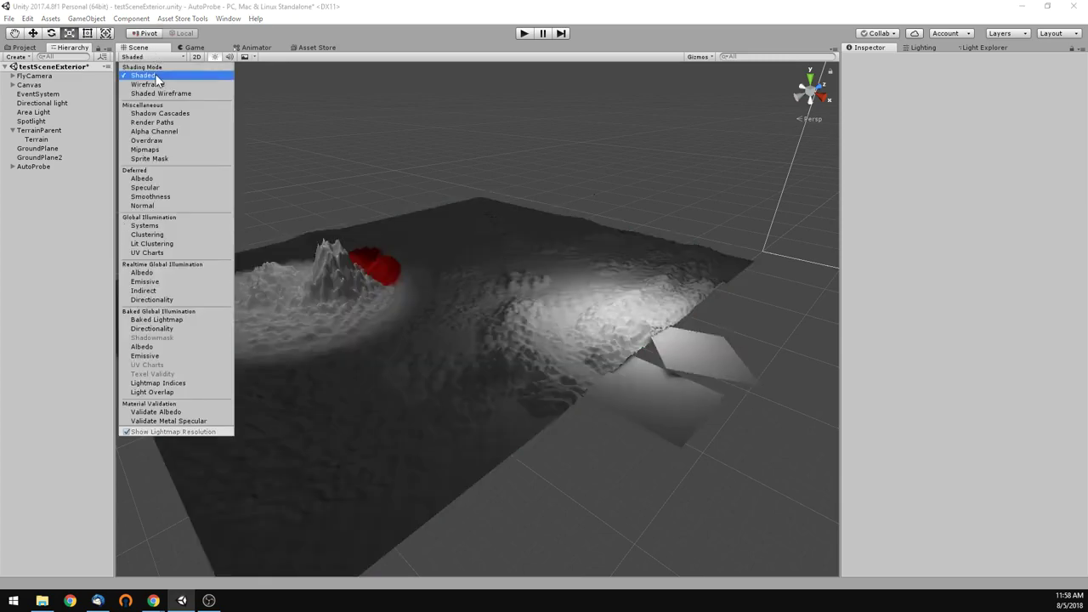
# Bake the lights for the AutoProbe object and optimize its light probes
pyautogui.click(44, 167)
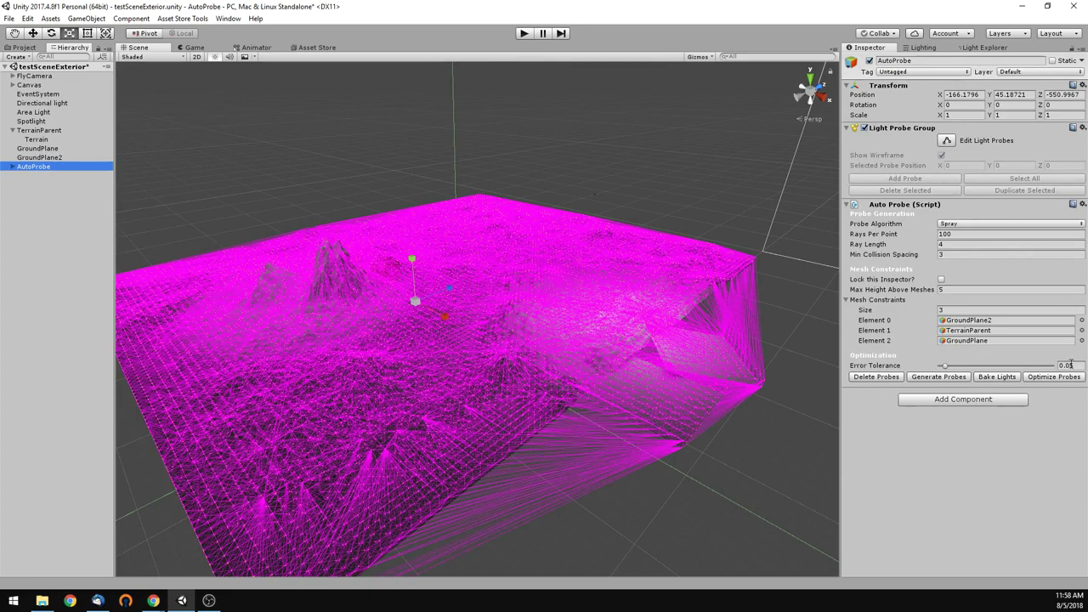
pyautogui.click(1001, 379)
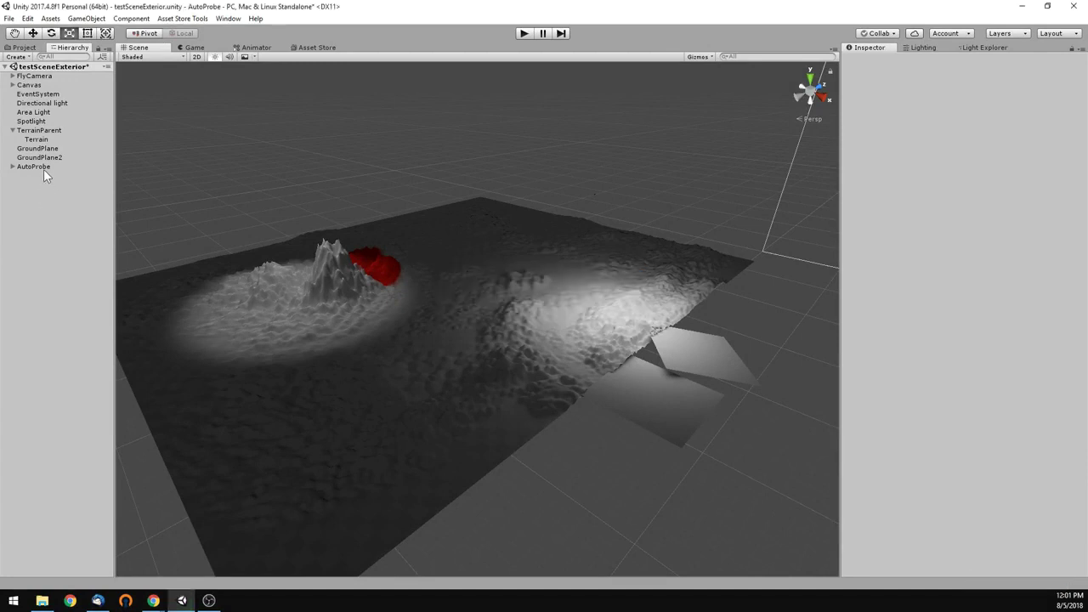
pyautogui.click(42, 168)
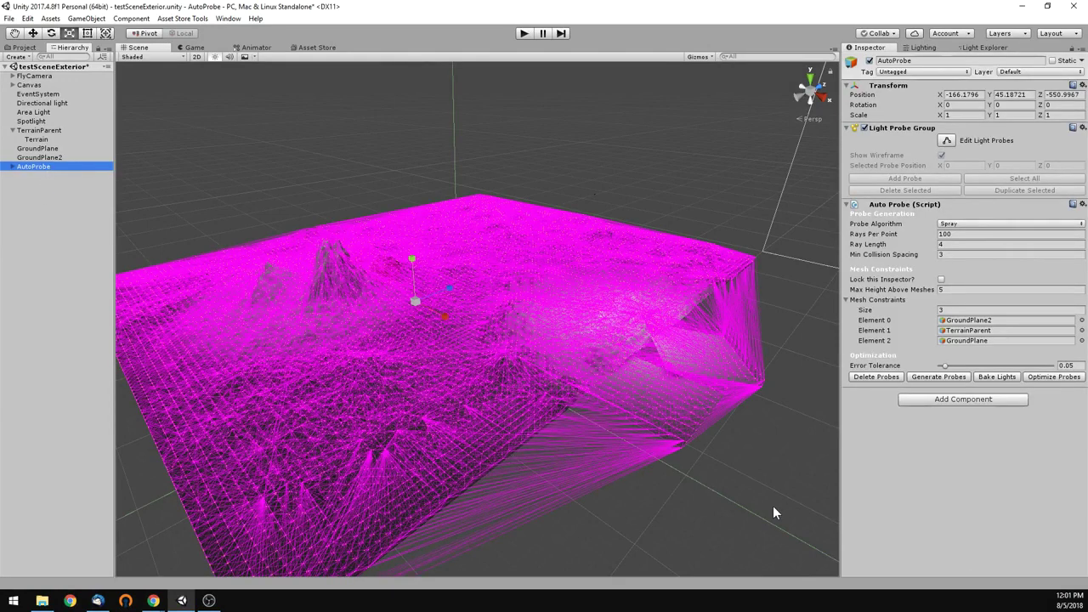
pyautogui.click(1052, 381)
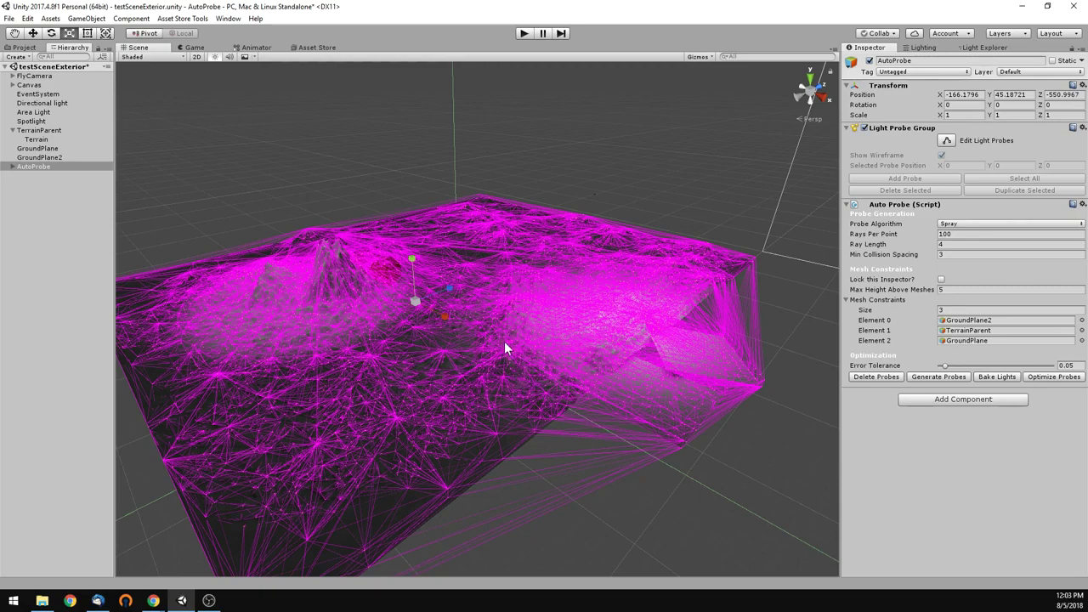
# Examine the optimized probe distribution over the dark terrain, the lit areas and the ground planes
pyautogui.keyDown('alt'); pyautogui.moveTo(504, 340); pyautogui.dragTo(619, 467); pyautogui.keyUp('alt')
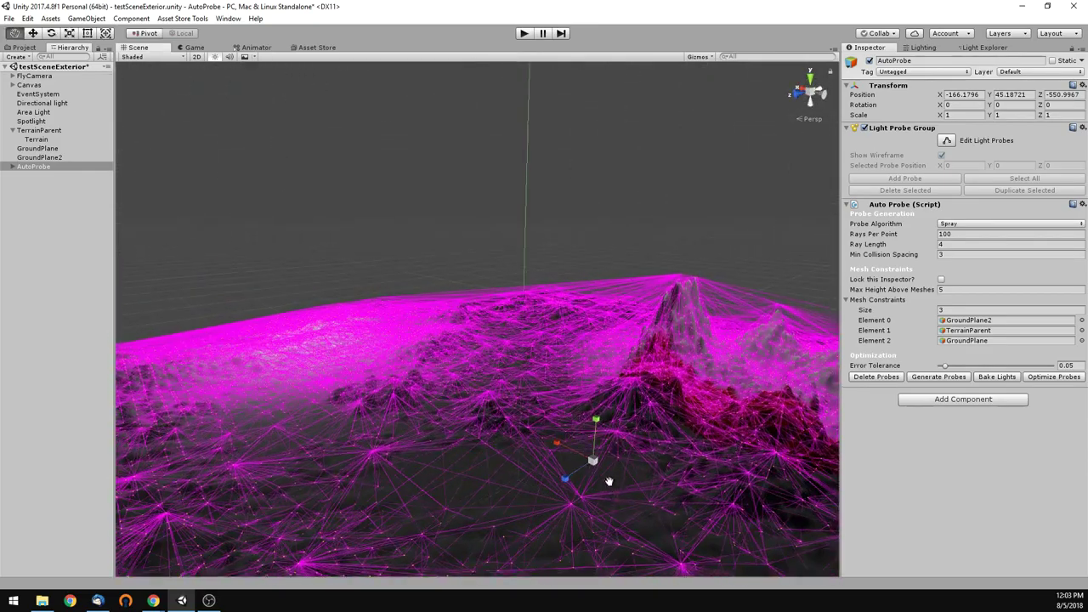
pyautogui.keyDown('alt'); pyautogui.moveTo(608, 482); pyautogui.dragTo(498, 437, button='right'); pyautogui.keyUp('alt')
pyautogui.keyDown('alt'); pyautogui.moveTo(497, 437); pyautogui.dragTo(444, 430); pyautogui.keyUp('alt')
pyautogui.keyDown('alt'); pyautogui.moveTo(444, 430); pyautogui.dragTo(905, 432, button='right'); pyautogui.keyUp('alt')
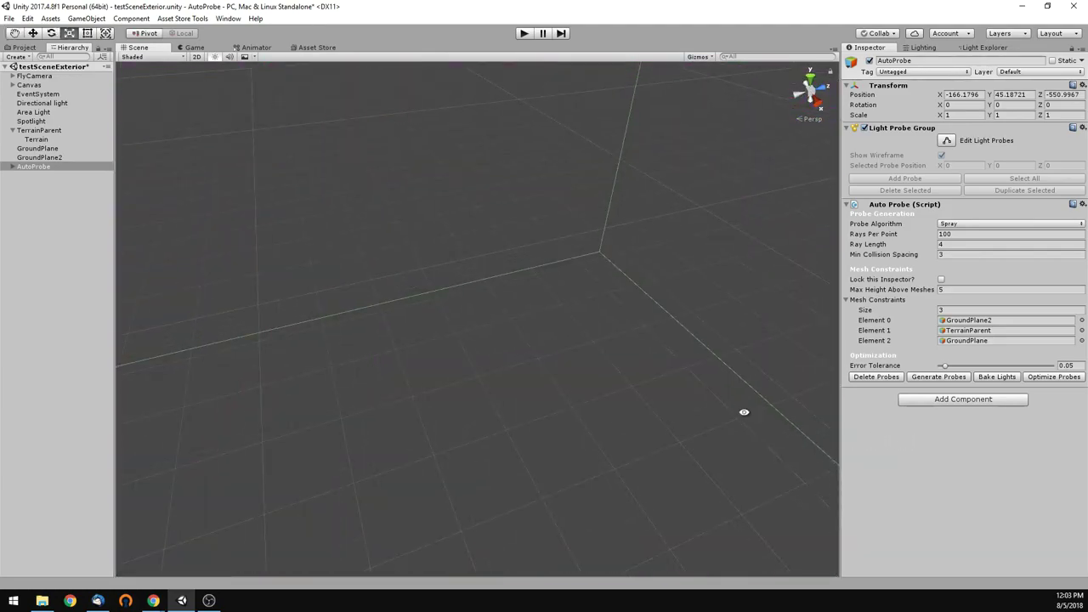
pyautogui.keyDown('alt'); pyautogui.moveTo(743, 412); pyautogui.dragTo(294, 389, button='right'); pyautogui.keyUp('alt')
pyautogui.moveTo(376, 432); pyautogui.dragTo(385, 371, button='middle')
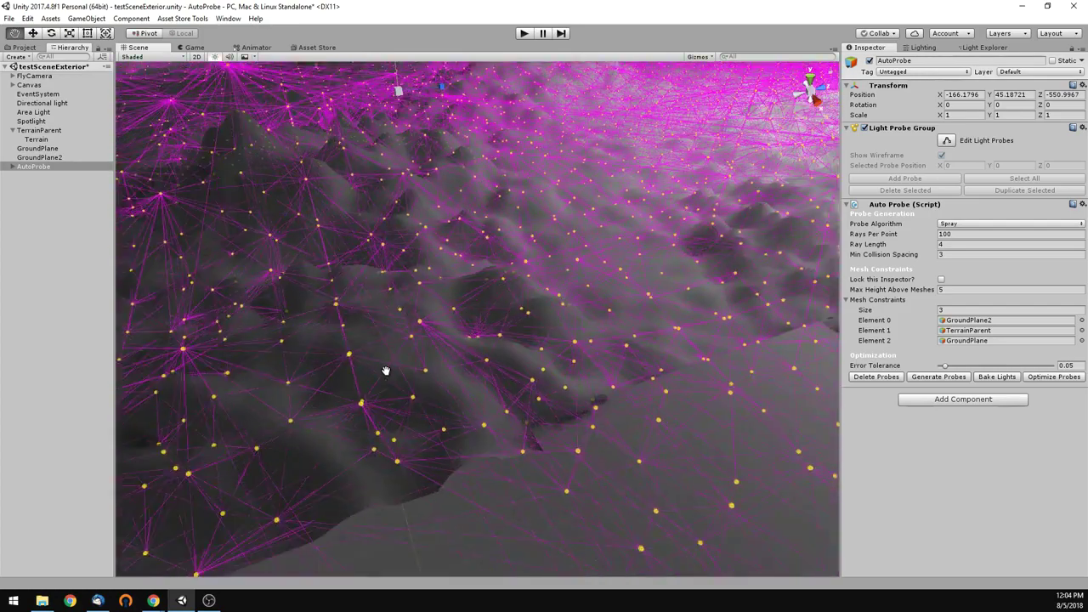
pyautogui.keyDown('alt'); pyautogui.moveTo(384, 371); pyautogui.dragTo(534, 382); pyautogui.keyUp('alt')
pyautogui.moveTo(572, 342); pyautogui.dragTo(489, 381, button='middle')
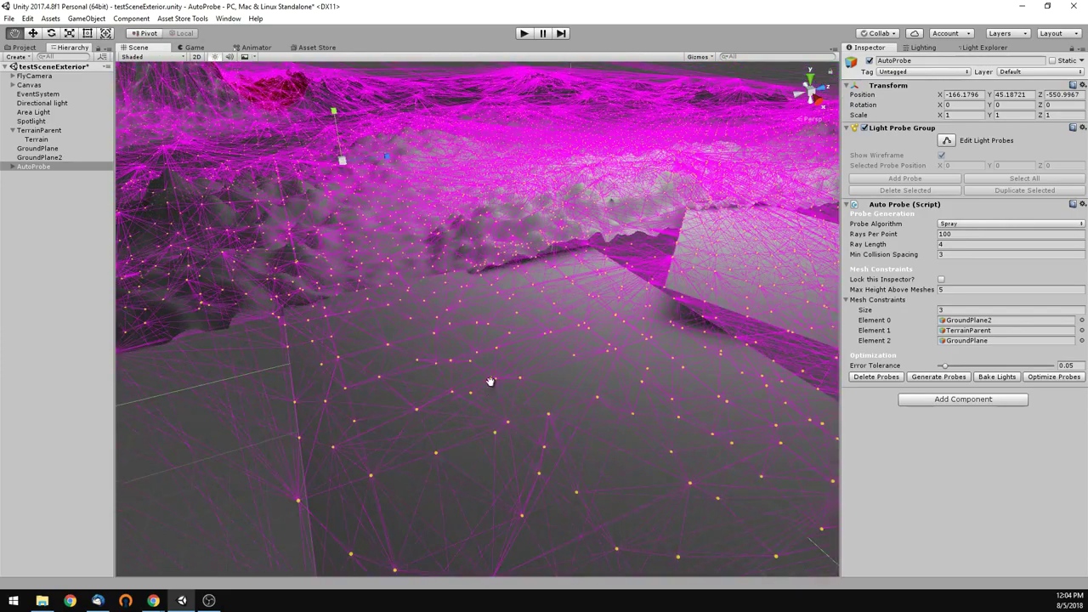
pyautogui.keyDown('alt'); pyautogui.moveTo(490, 380); pyautogui.dragTo(518, 345); pyautogui.keyUp('alt')
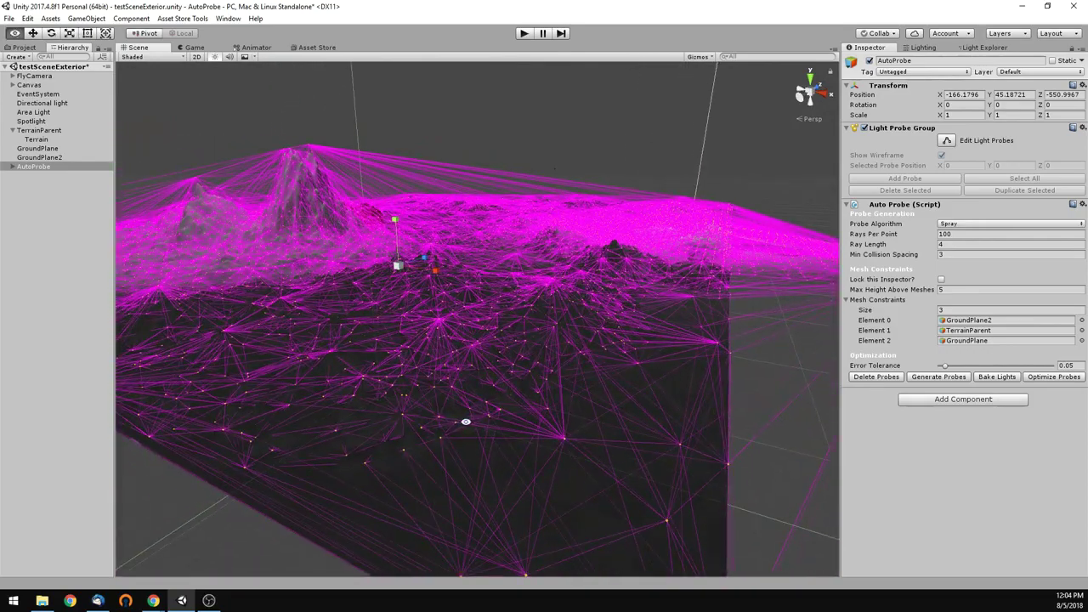
pyautogui.keyDown('alt'); pyautogui.moveTo(466, 421); pyautogui.dragTo(530, 443); pyautogui.keyUp('alt')
pyautogui.keyDown('alt'); pyautogui.moveTo(568, 448); pyautogui.dragTo(600, 421); pyautogui.keyUp('alt')
pyautogui.keyDown('alt'); pyautogui.moveTo(532, 441); pyautogui.dragTo(506, 419); pyautogui.keyUp('alt')
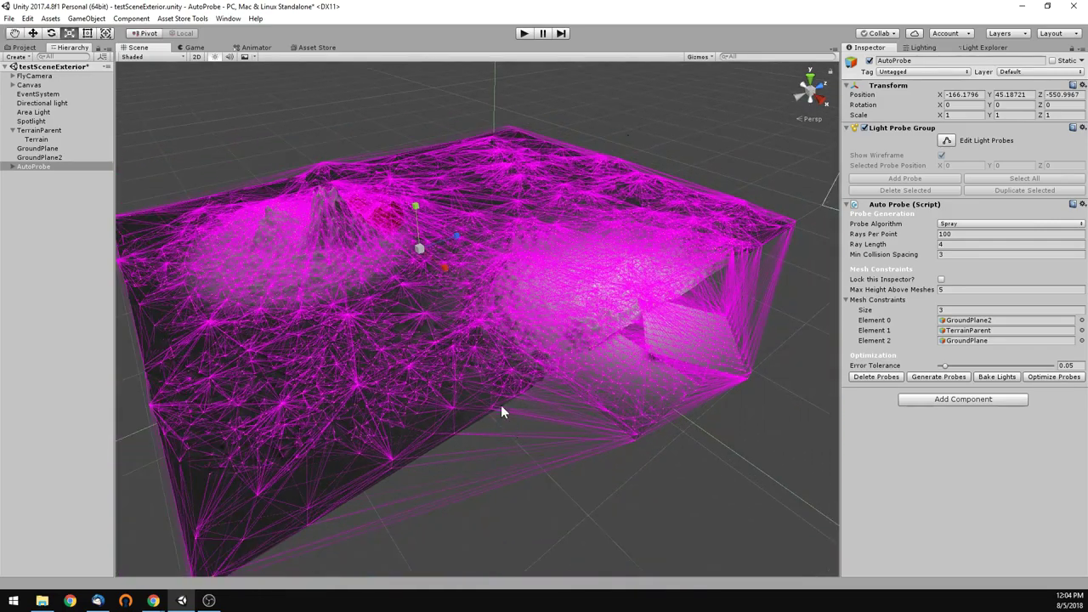